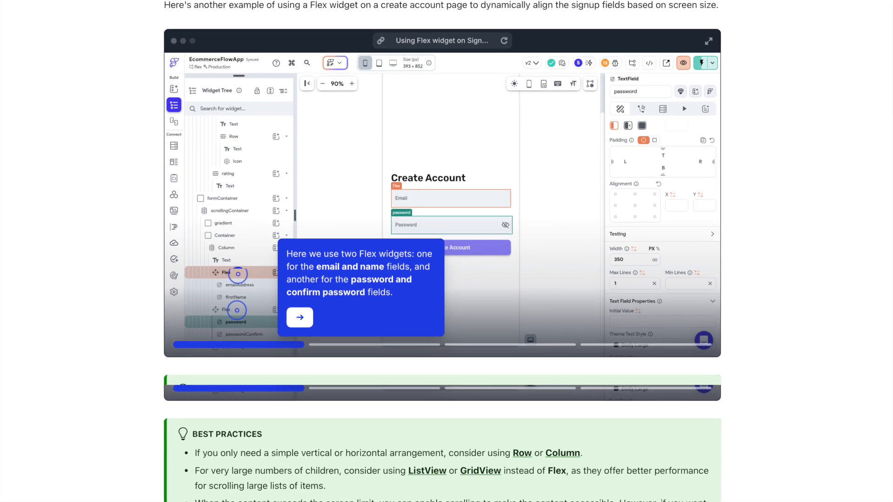
Step: Read the Flex widget documentation, then switch to the FlutterFlow project and preview its Row page in the test session
scroll(447, 251, "down", 1)
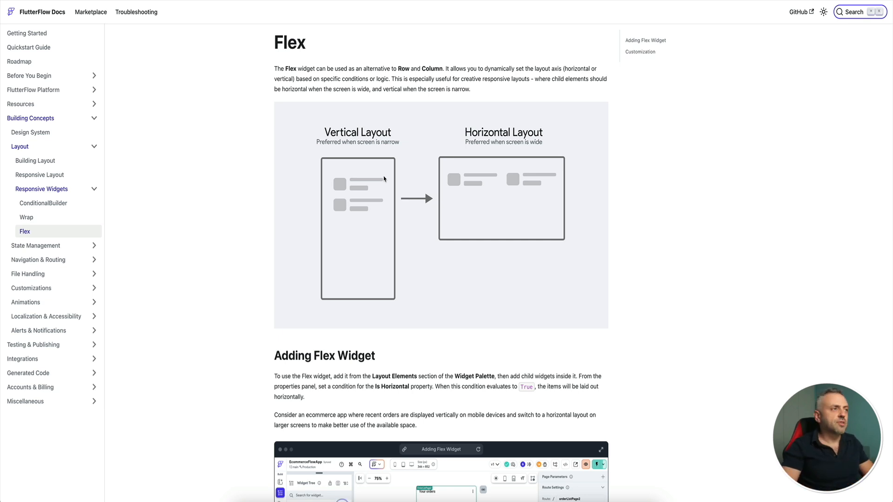
left_click(309, 197)
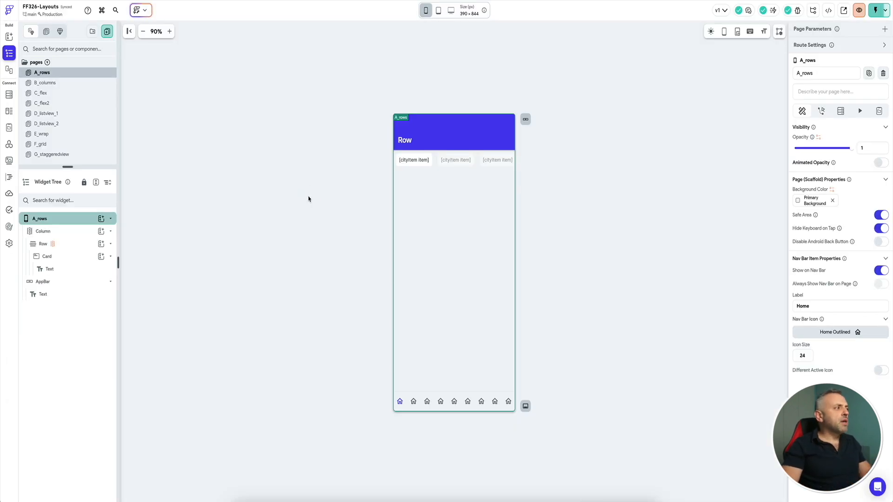
left_click(259, 179)
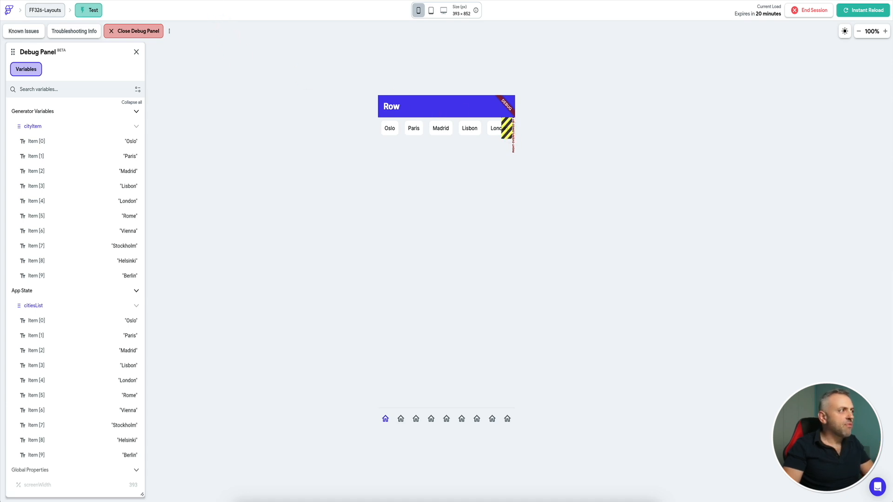
left_click(203, 1)
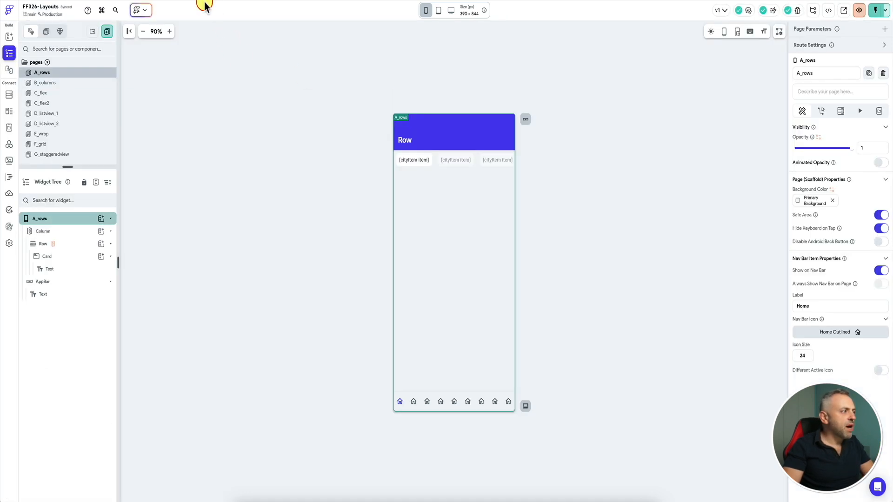
Step: Inspect the Row widget on the A_rows page and the default items of the citiesList app state variable
left_click(434, 168)
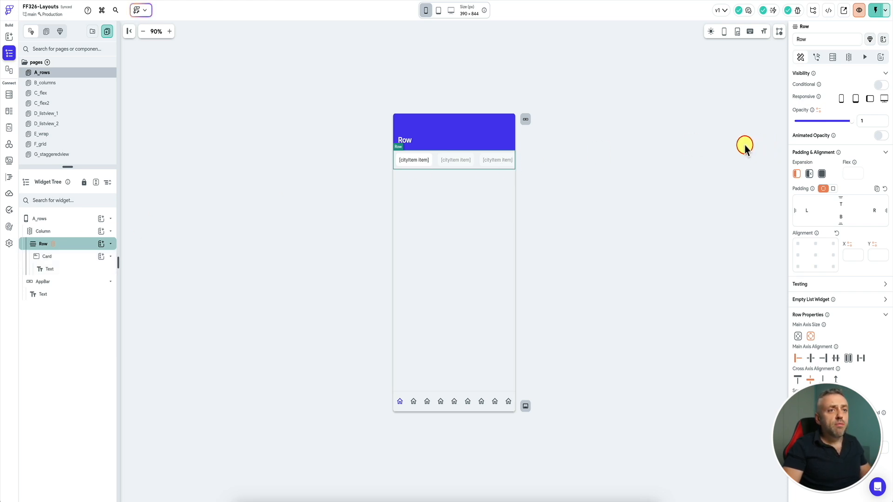
left_click(9, 127)
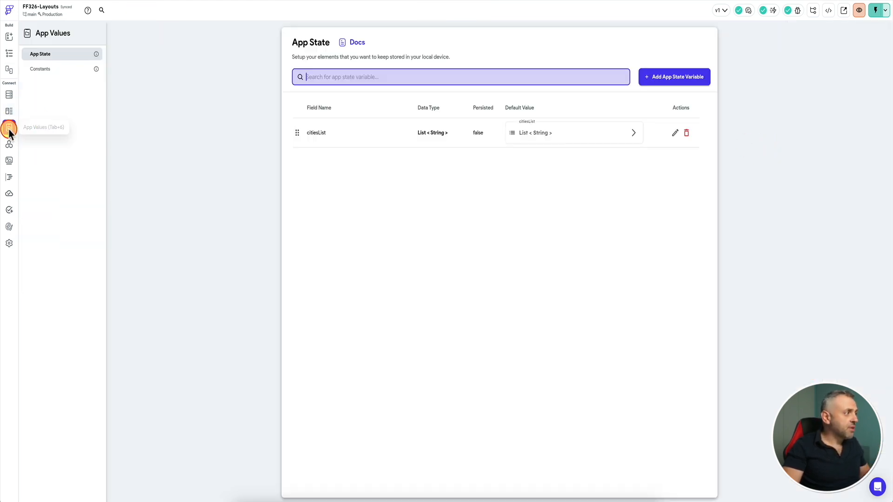
left_click(573, 134)
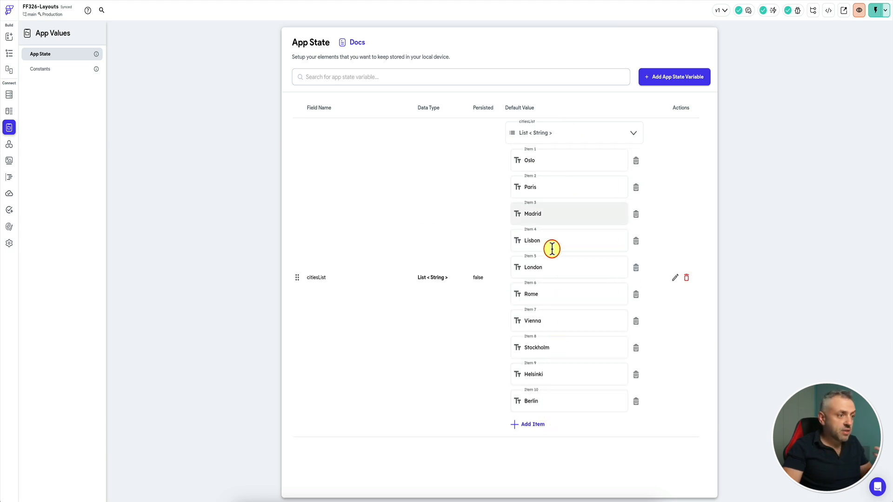
left_click(10, 54)
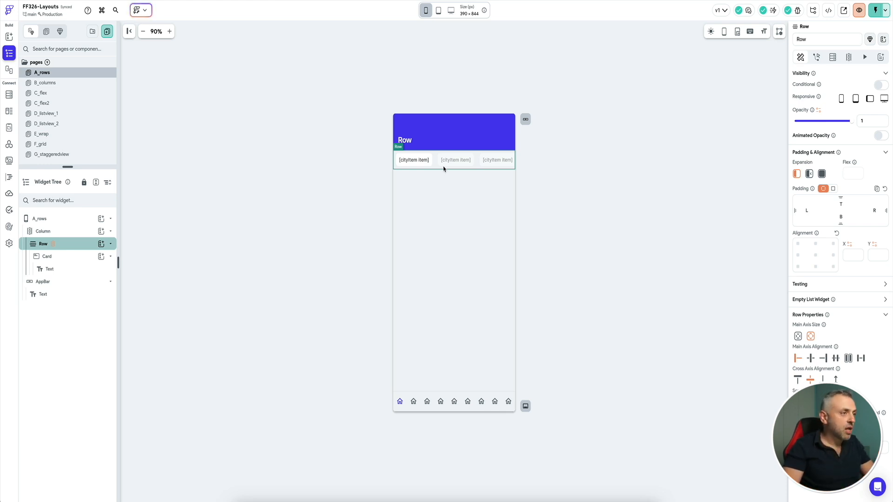
Step: Set the expansion of the Card inside the Row to Expanded and reload the test app
left_click(78, 258)
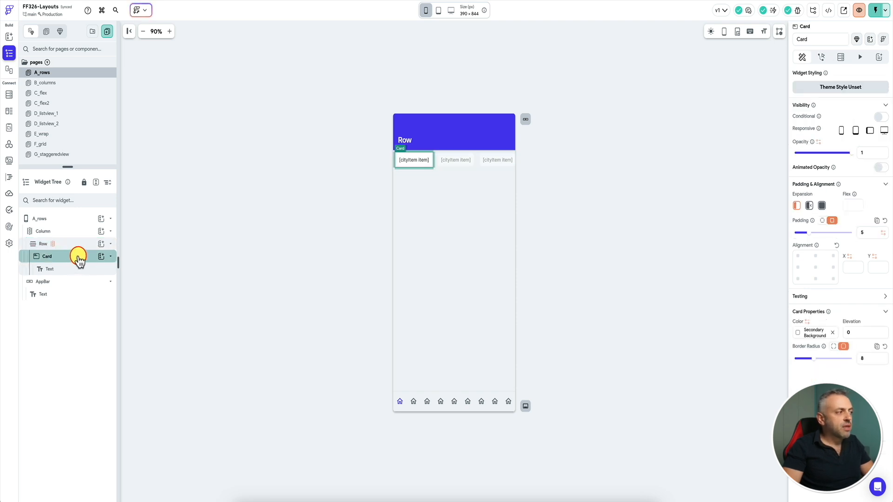
left_click(822, 206)
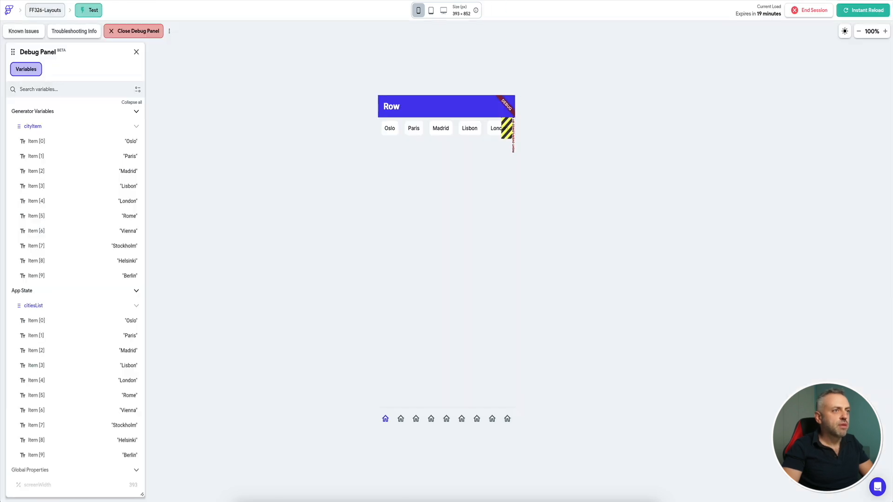
left_click(858, 10)
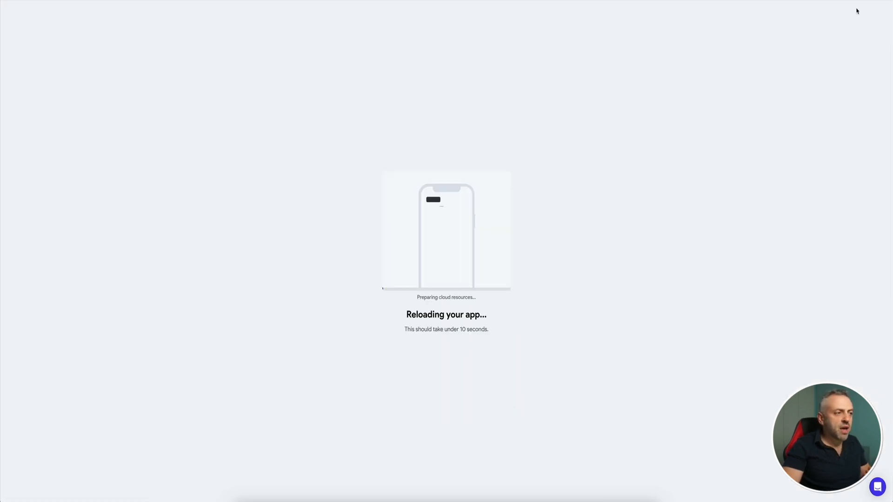
left_click(859, 10)
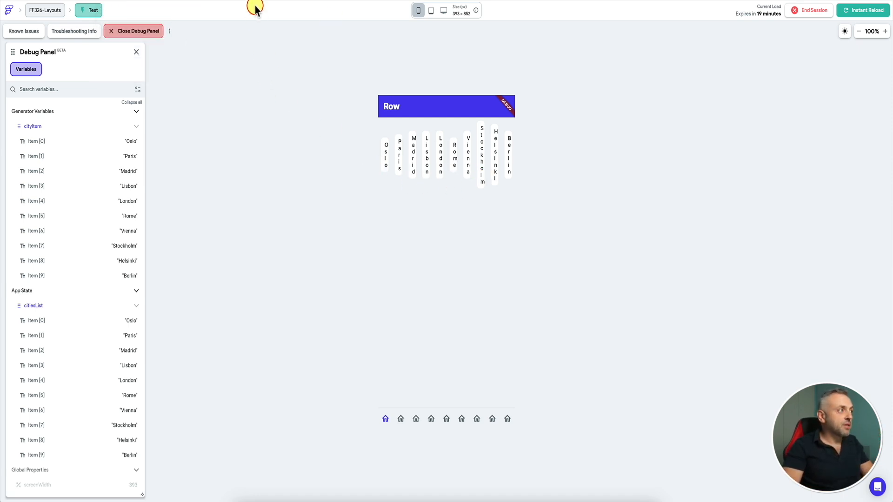
Step: Compare how the city cards are laid out on the Columns, Flex and Row pages of the running test app
left_click(401, 413)
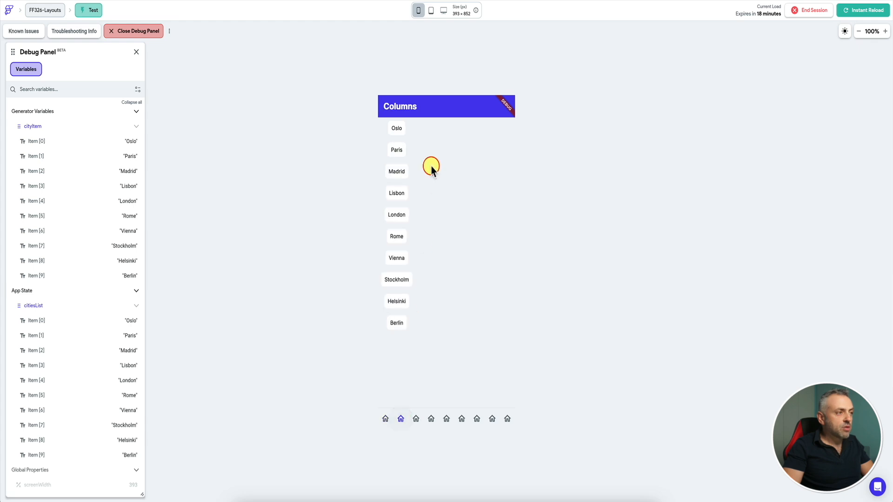
left_click(409, 129)
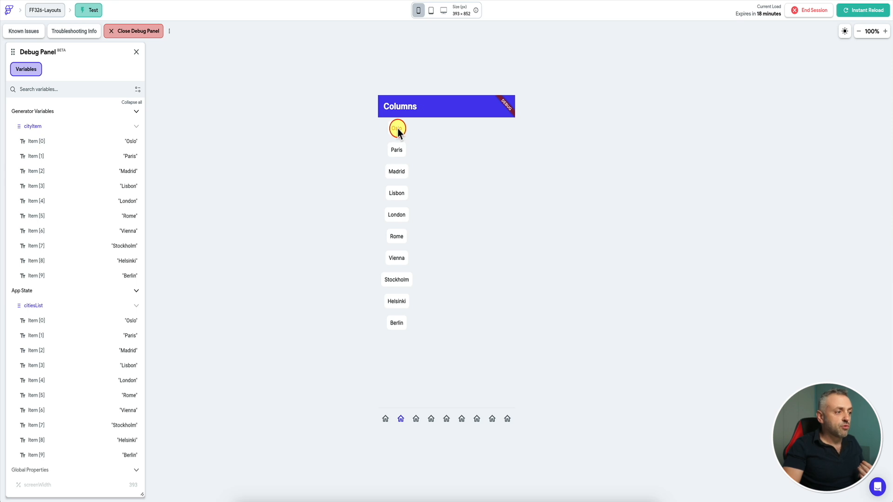
left_click(401, 418)
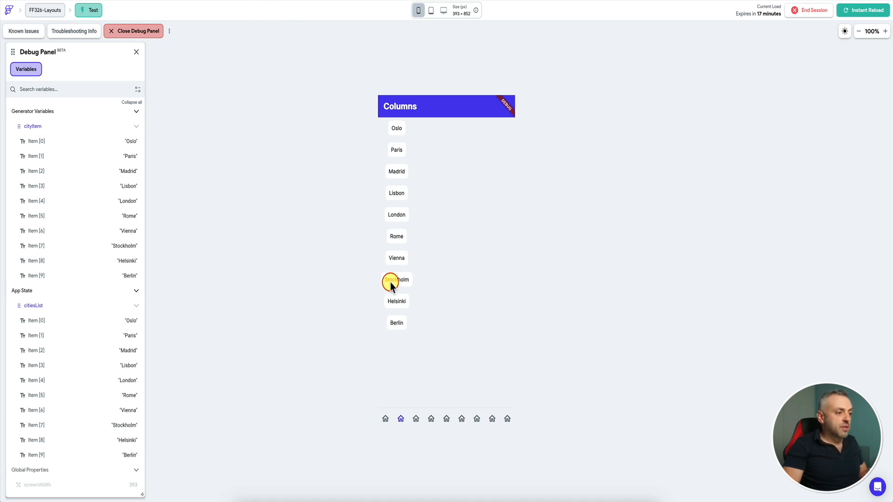
left_click(415, 419)
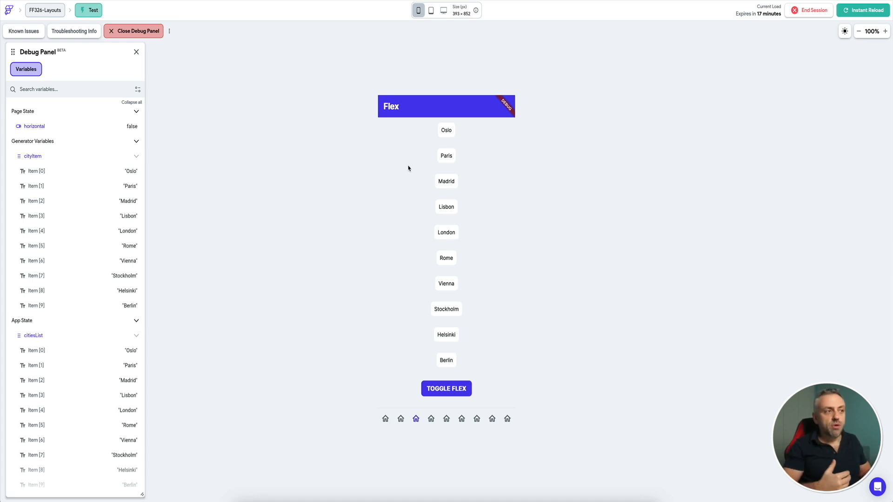
left_click(385, 418)
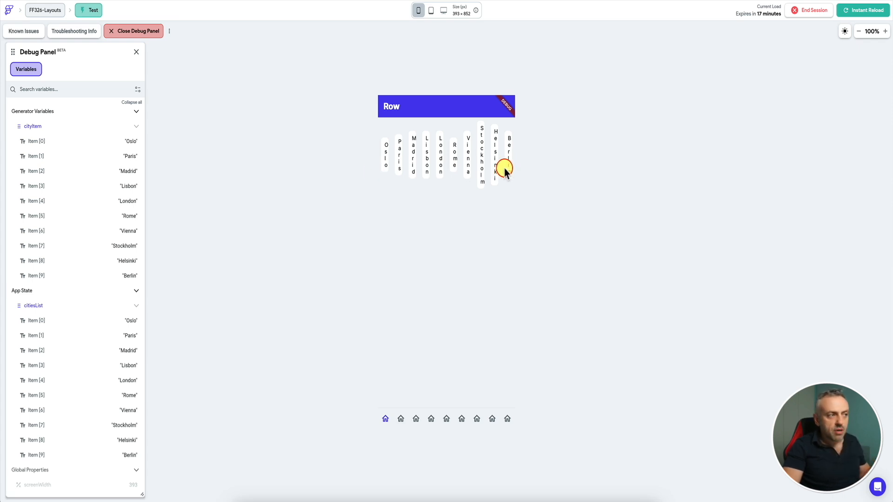
left_click(400, 419)
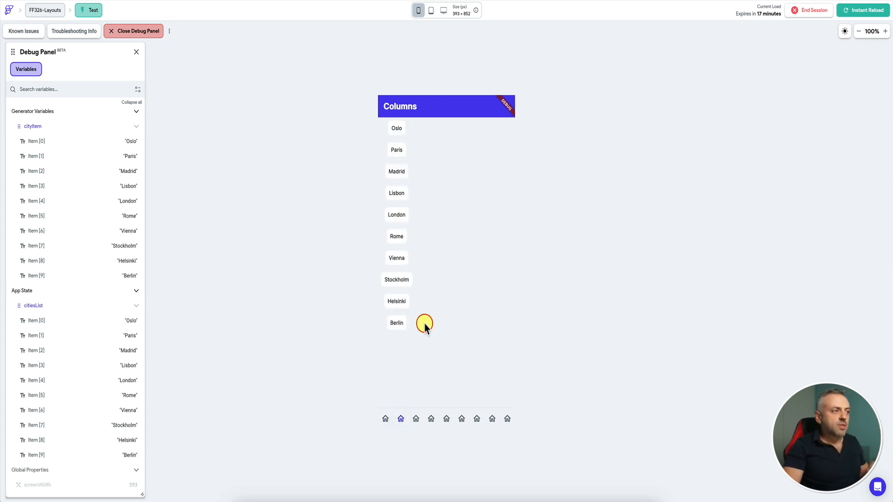
Step: Open the Flex page in the test app and toggle its layout to horizontal and back to vertical
left_click(416, 418)
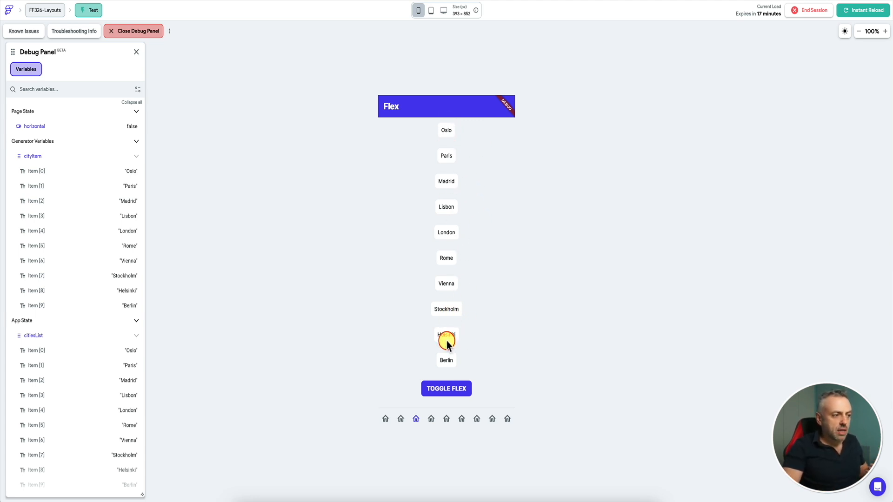
left_click(446, 388)
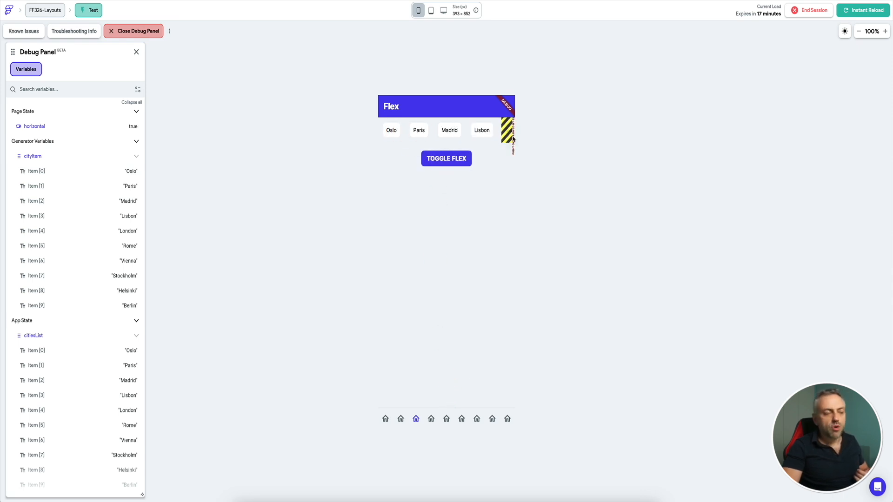
left_click(459, 158)
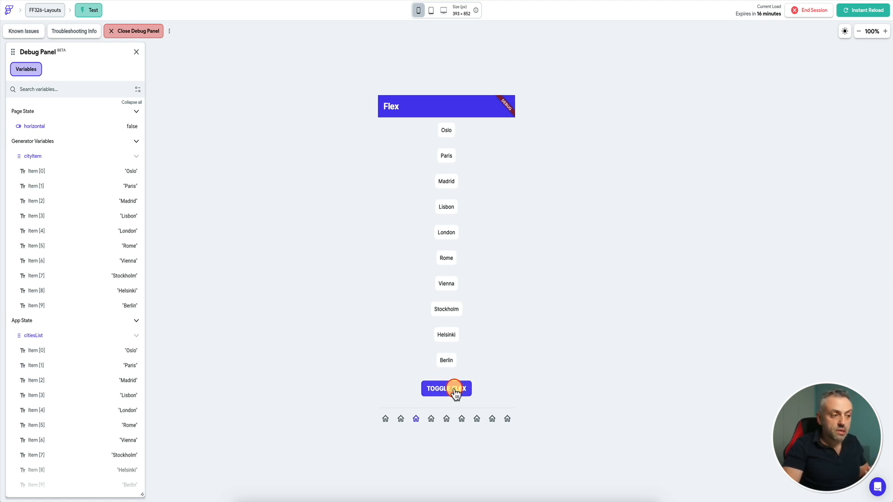
Step: Open the Flex (Variable) page in the test app and preview it at tablet, desktop and phone sizes
left_click(432, 418)
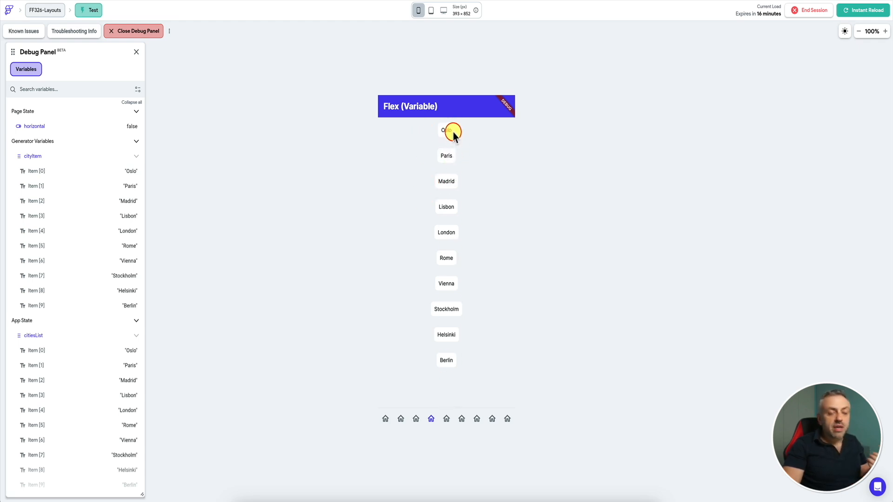
left_click(431, 9)
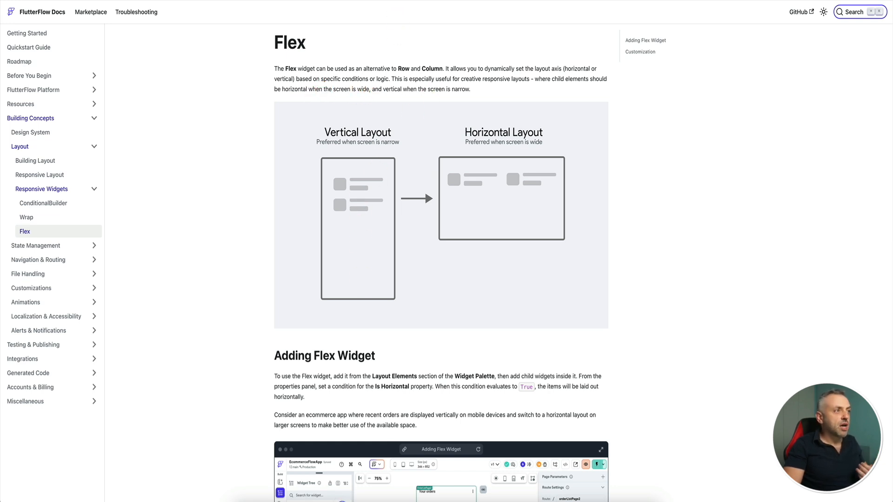
left_click(404, 1)
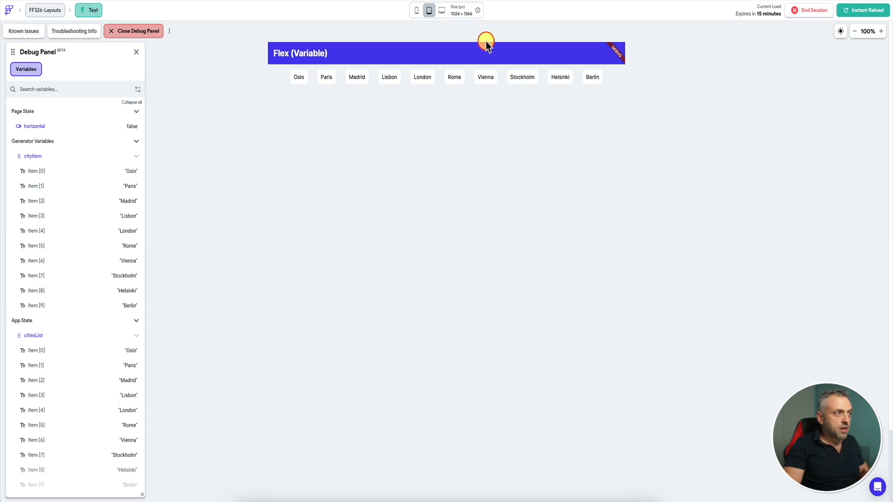
left_click(442, 12)
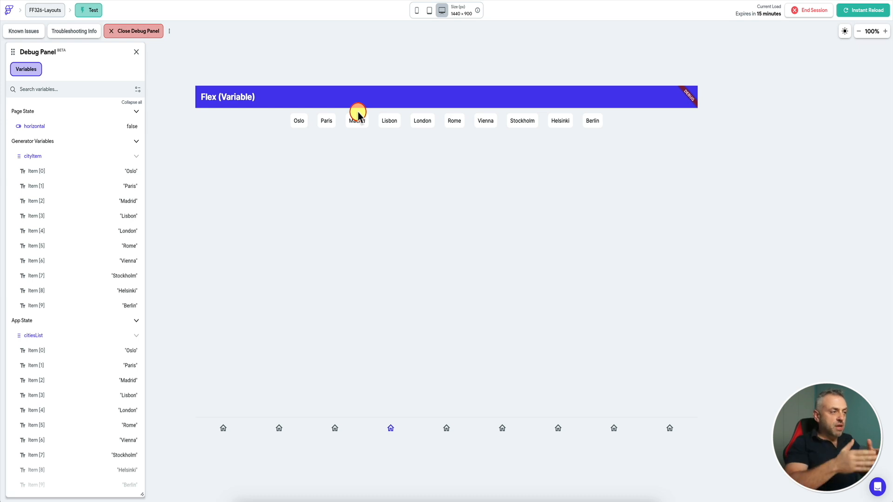
left_click(417, 10)
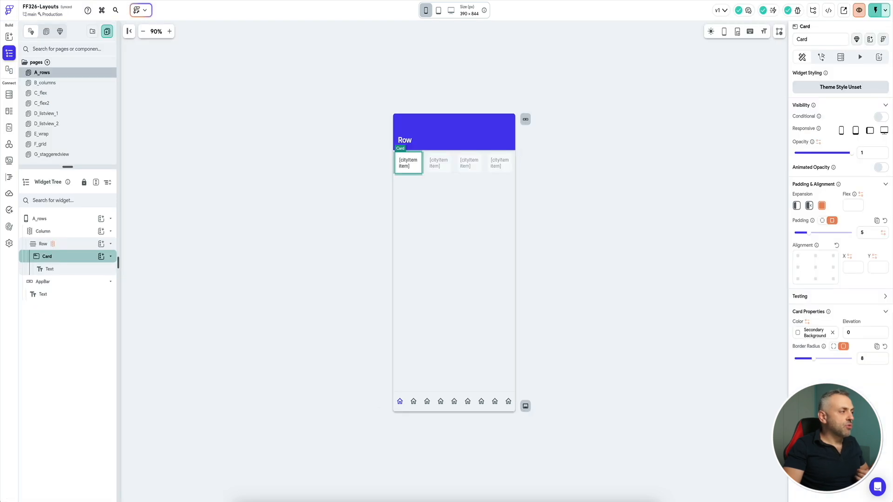
Step: Open the C_flex2 page in the builder and inspect the dynamic children settings of its Flex widget
left_click(58, 104)
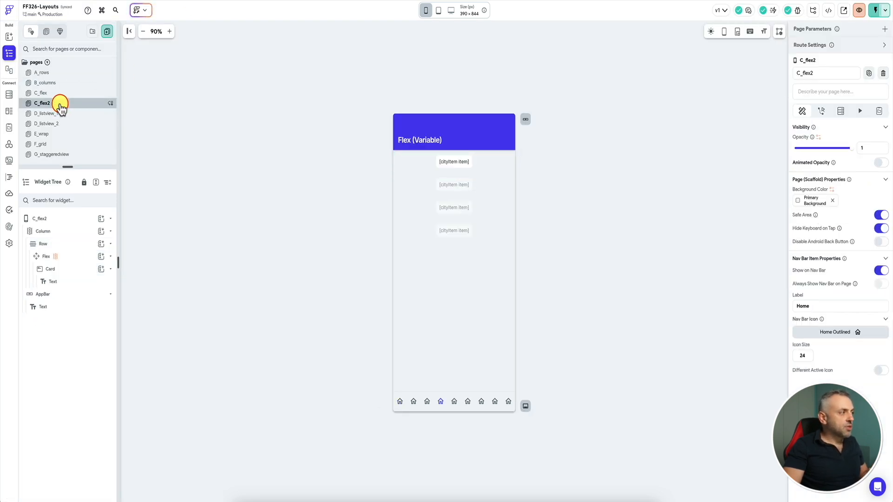
left_click(446, 236)
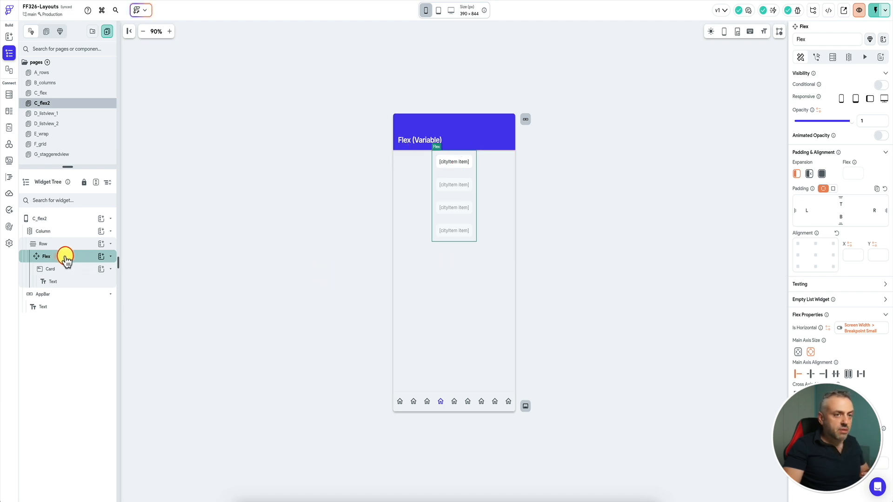
left_click(849, 57)
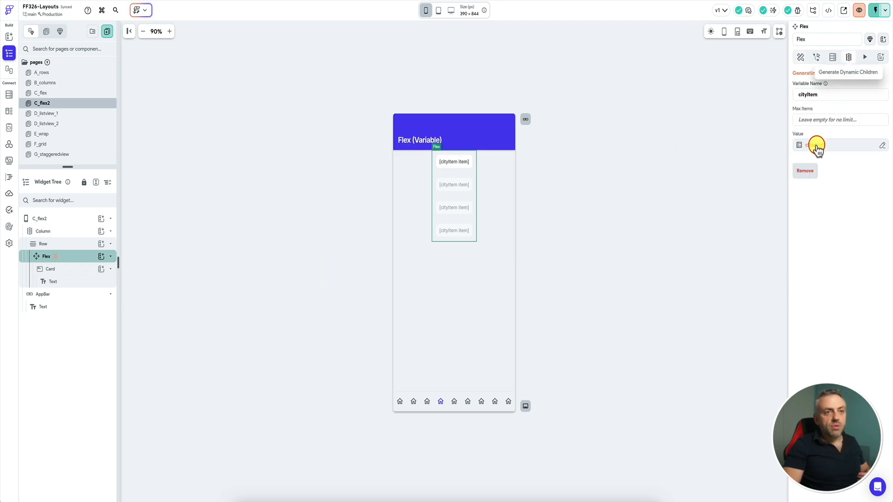
left_click(801, 57)
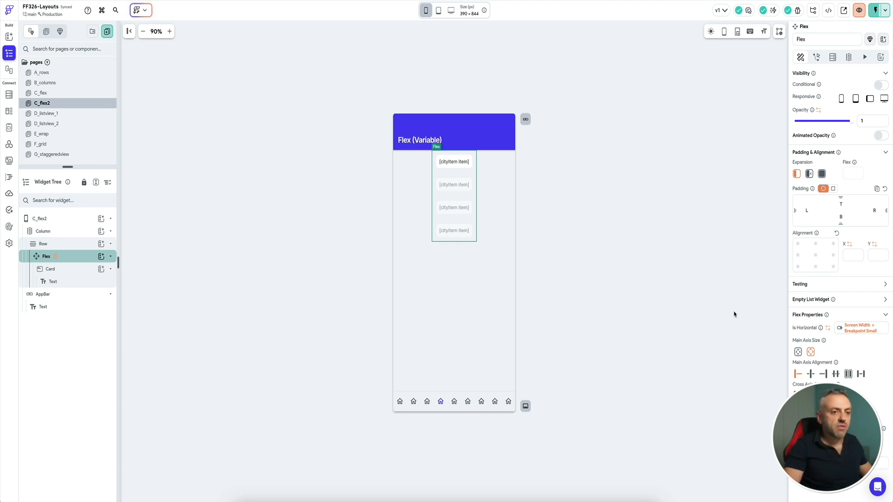
Step: Inspect the first value in the C_flex2 Flex's Is Horizontal condition and its Screen Width global property
left_click(849, 329)
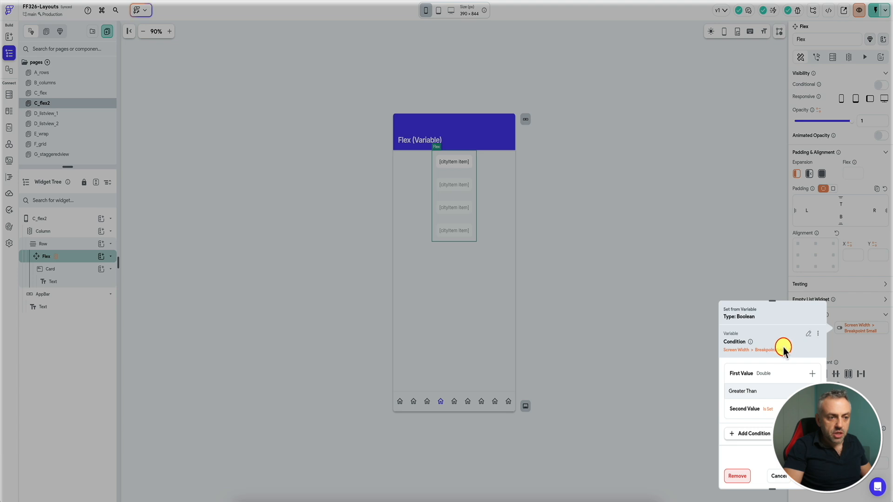
left_click(842, 295)
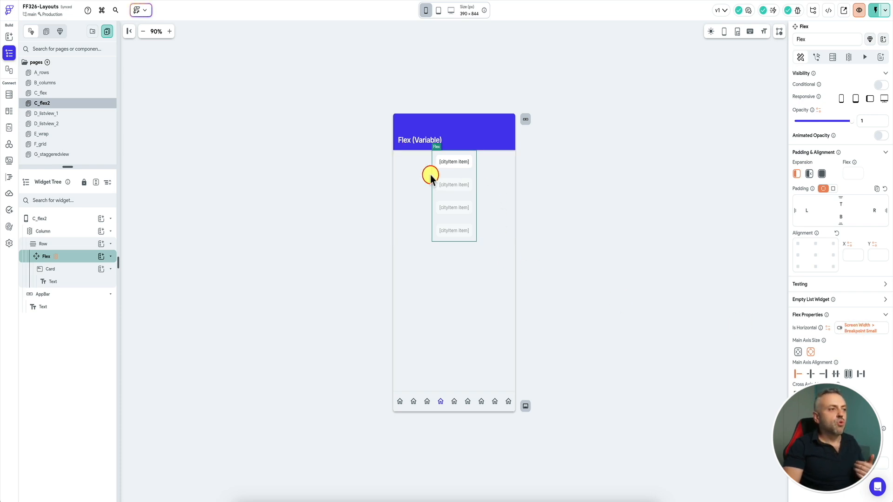
left_click(859, 328)
left_click(758, 390)
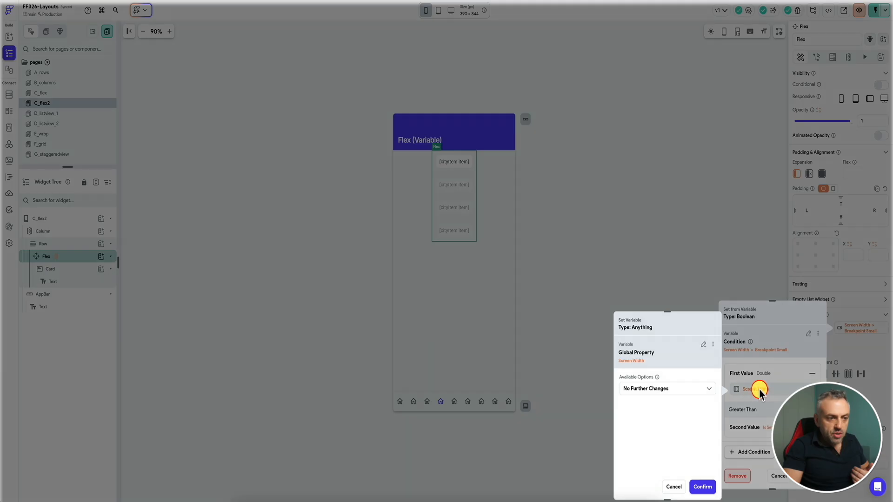
left_click(703, 345)
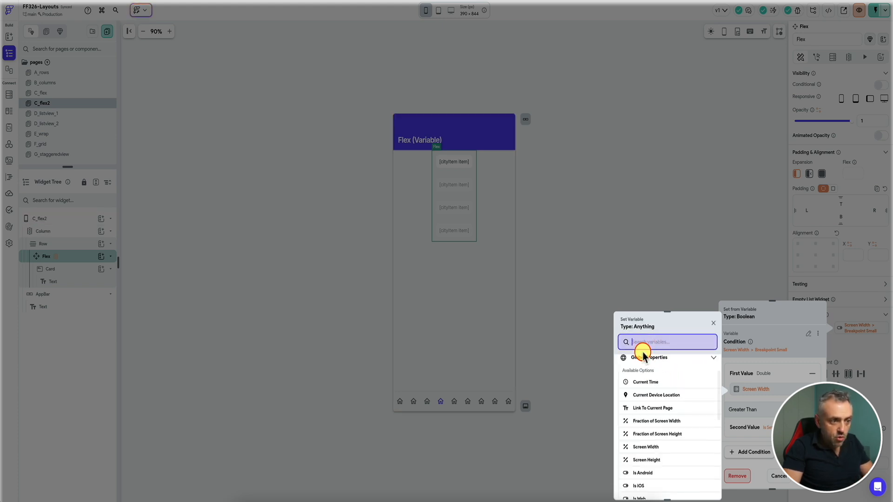
scroll(651, 400, "down", 3)
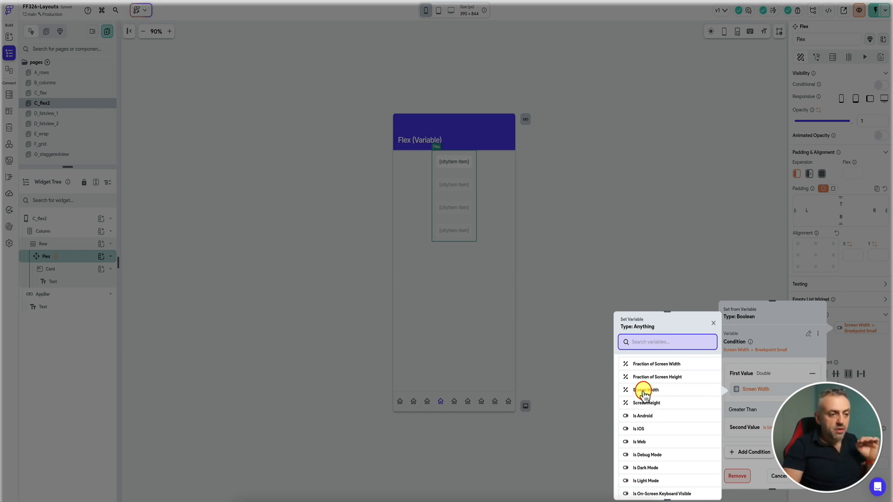
left_click(656, 393)
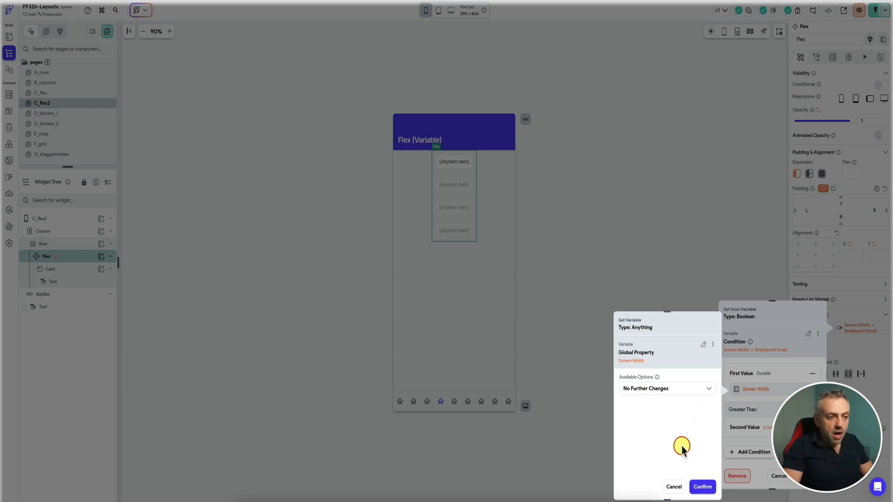
left_click(675, 486)
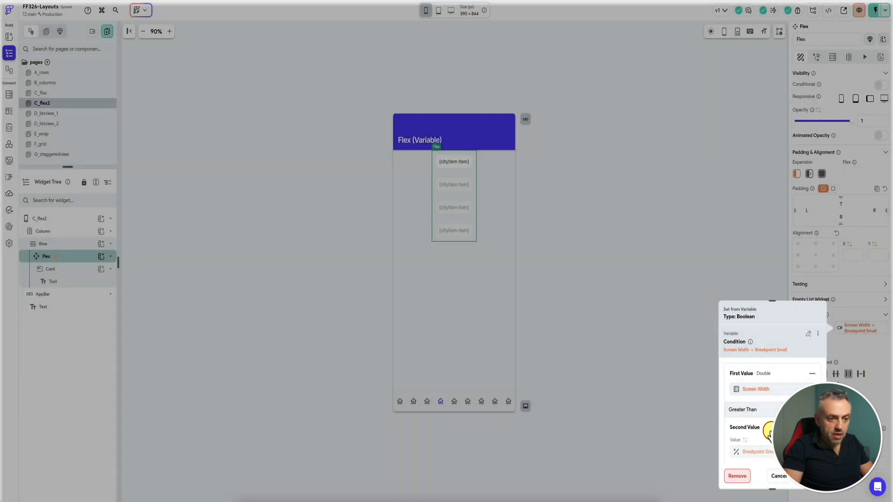
Step: Inspect the condition's second value, Breakpoint Small, among the available breakpoint constants, and leave the condition unmodified
left_click(754, 452)
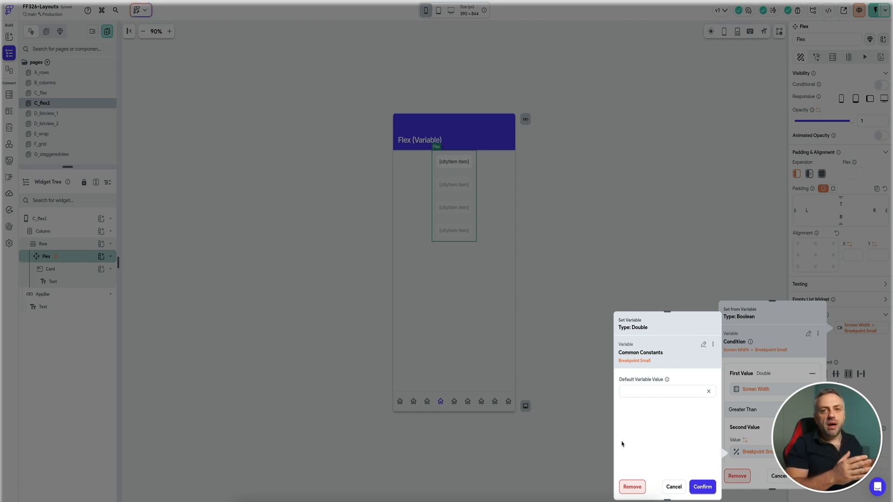
left_click(705, 349)
scroll(666, 414, "down", 5)
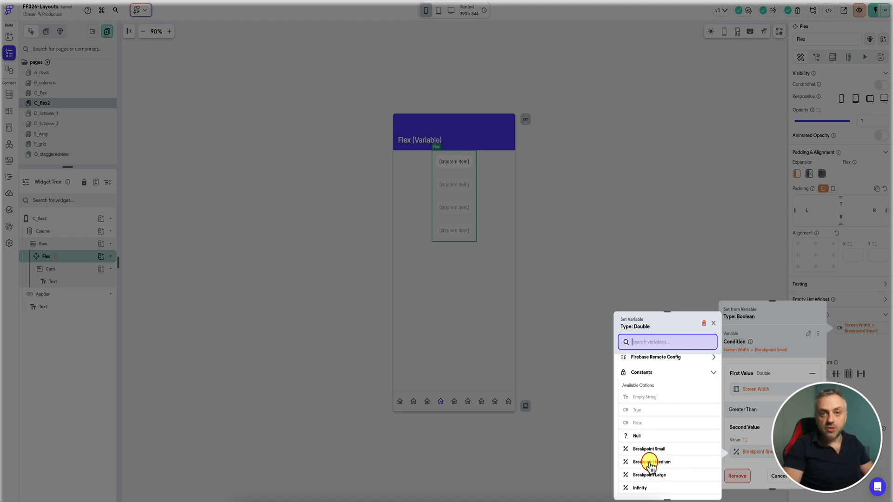
left_click(714, 324)
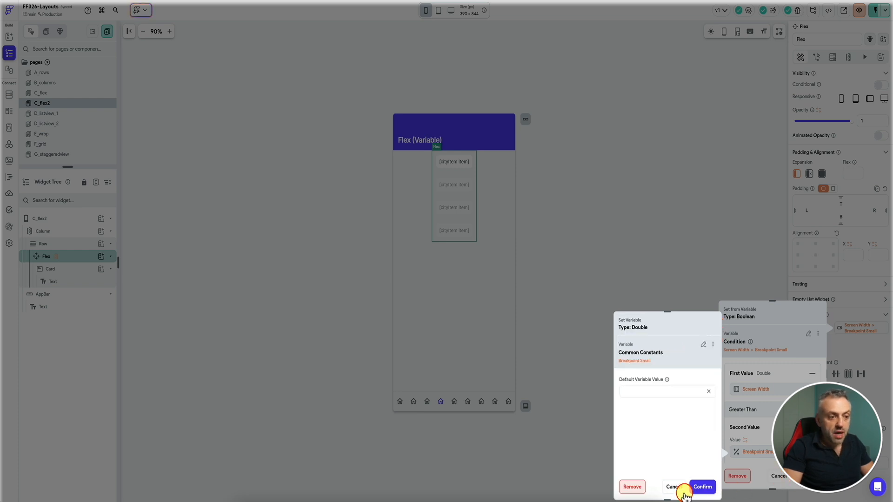
left_click(680, 488)
left_click(778, 476)
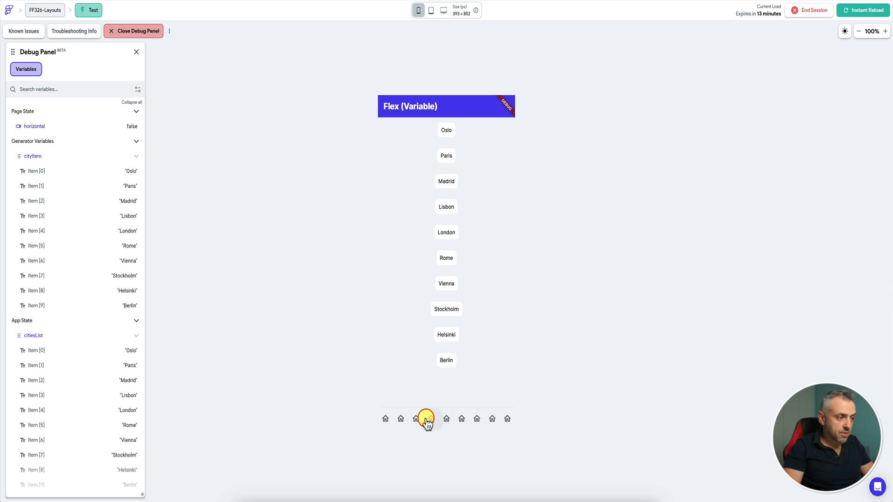
Step: In the test app, preview the Flex (Variable) page at tablet and phone sizes and open the ListView Vertical page
left_click(429, 10)
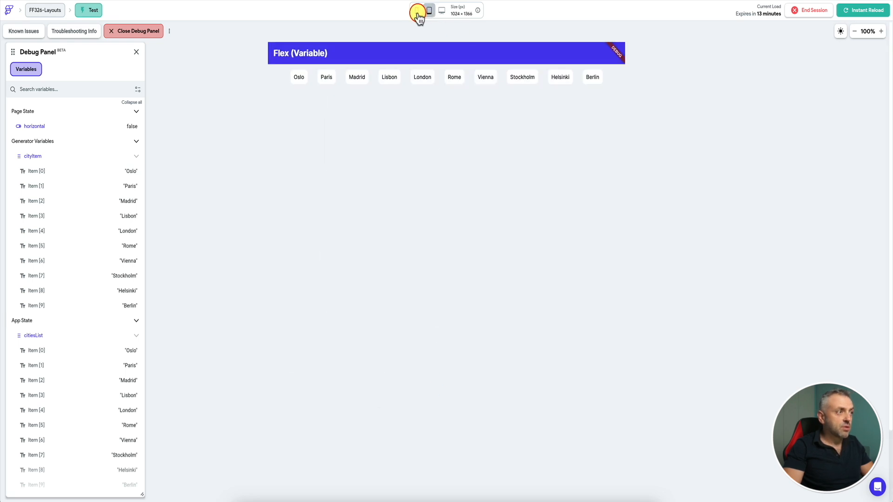
left_click(417, 11)
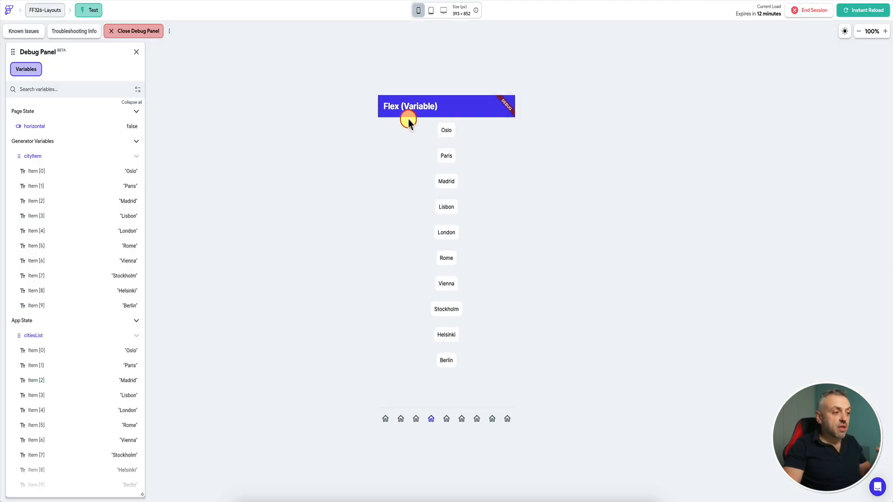
left_click(447, 419)
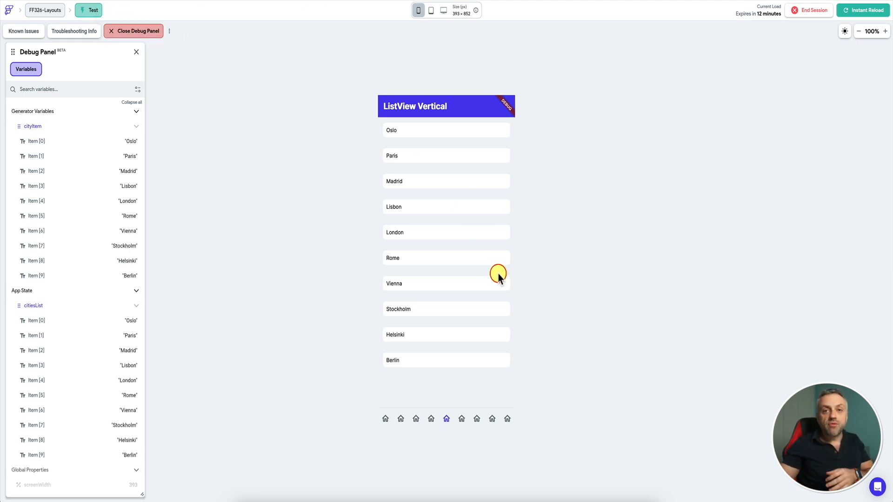
Step: Return to the builder and compare the Axis settings of the ListViews on the D_listview_1 and D_listview_2 pages
left_click(267, 5)
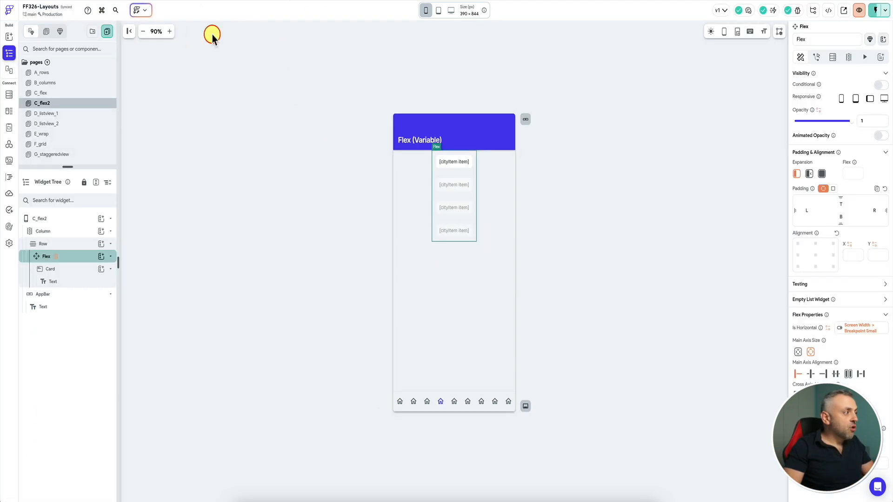
left_click(64, 114)
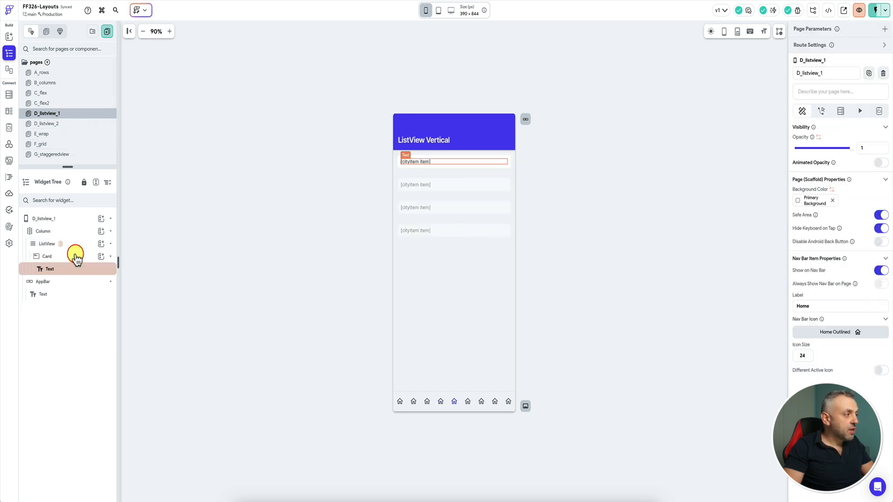
left_click(78, 240)
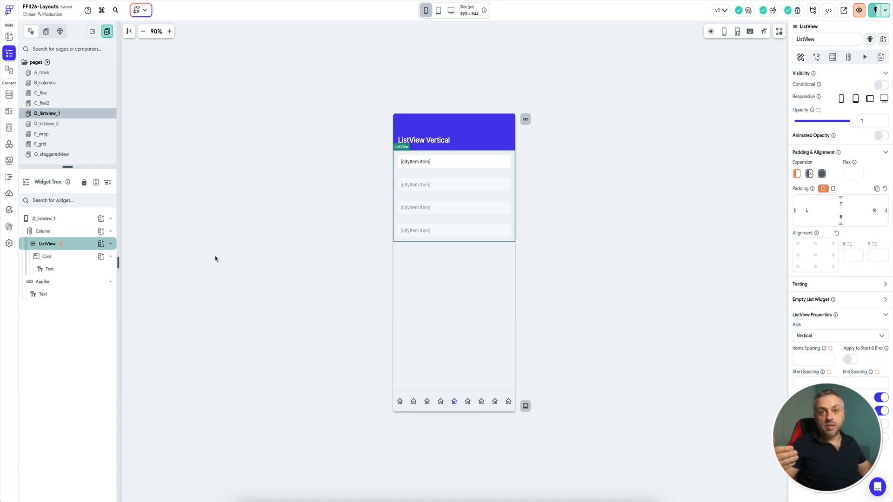
left_click(68, 247)
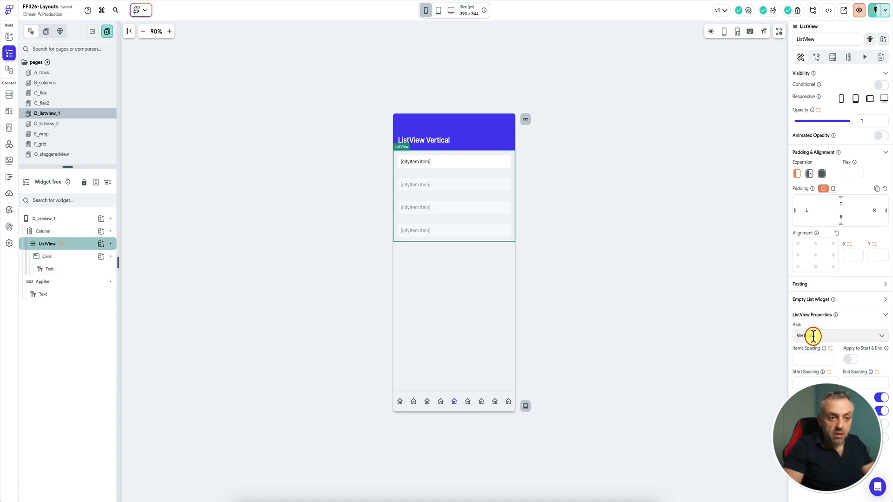
left_click(48, 124)
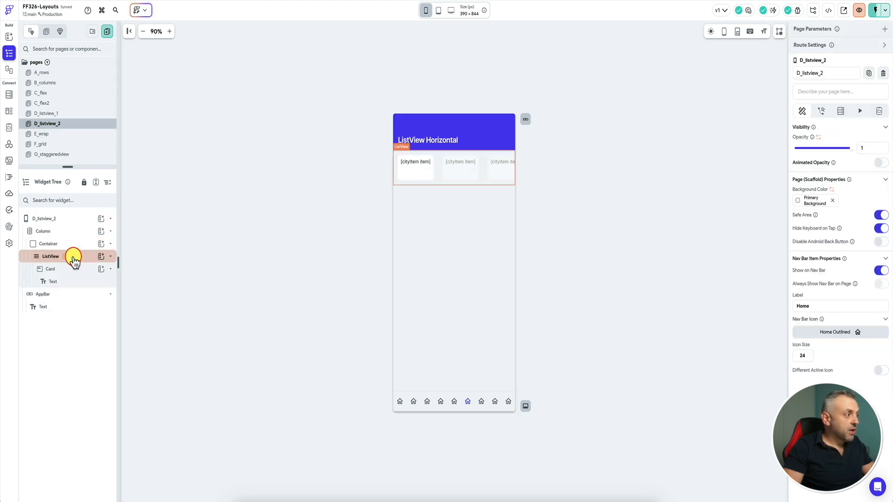
left_click(71, 257)
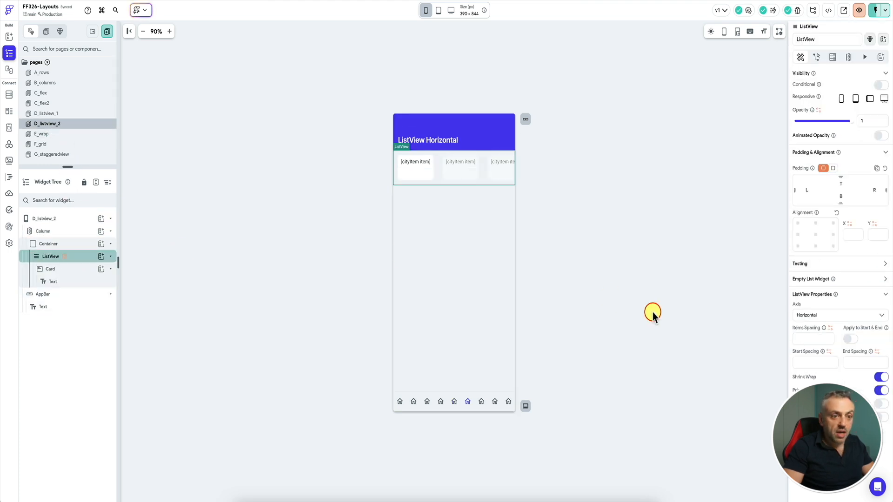
Step: Expand the vertical ListView on the D_listview_1 page to fill its Column and toggle its Shrink Wrap setting
left_click(76, 113)
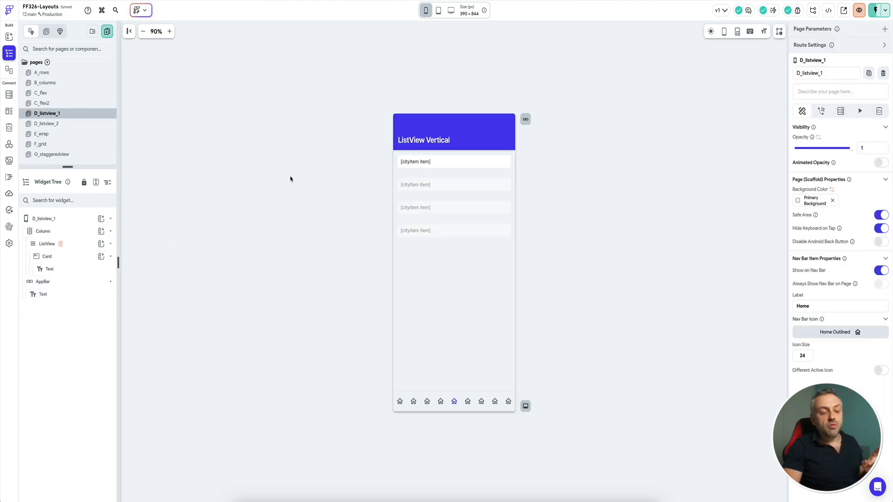
left_click(452, 235)
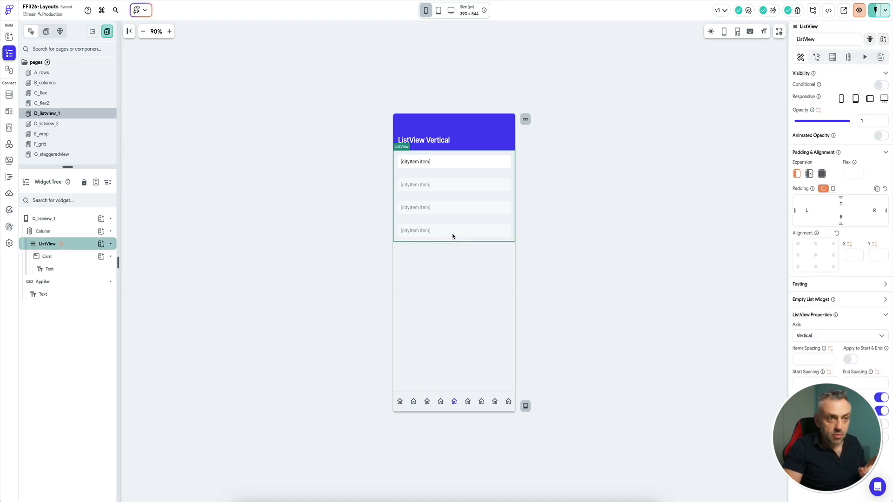
left_click(822, 175)
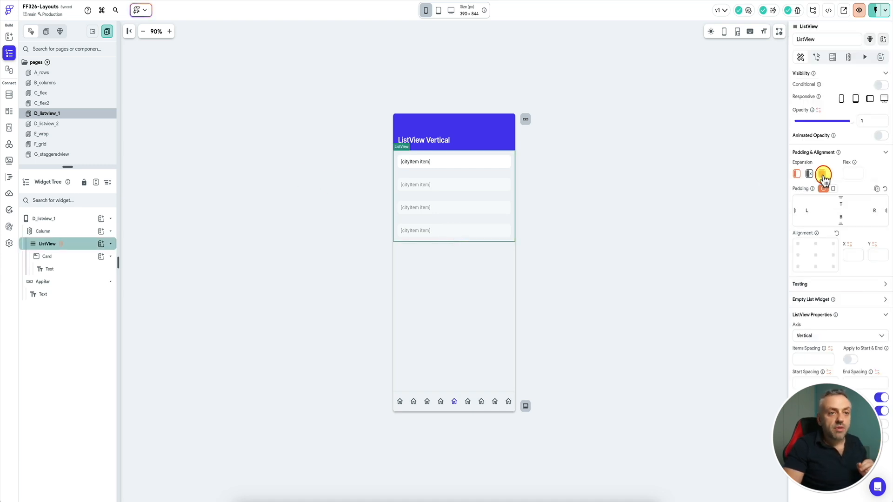
left_click(822, 175)
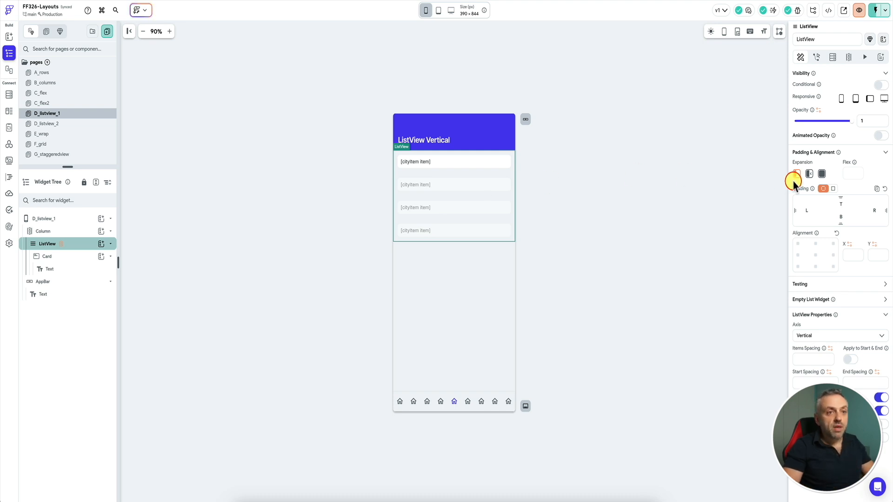
left_click(823, 174)
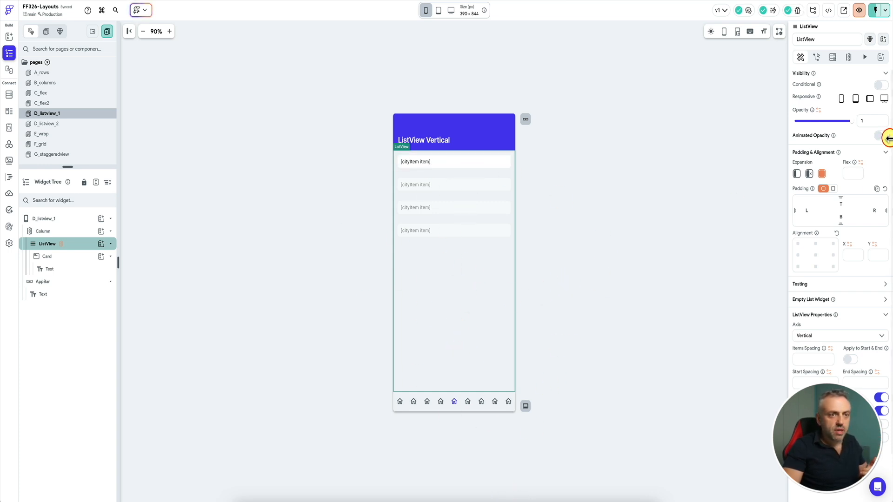
left_click(881, 399)
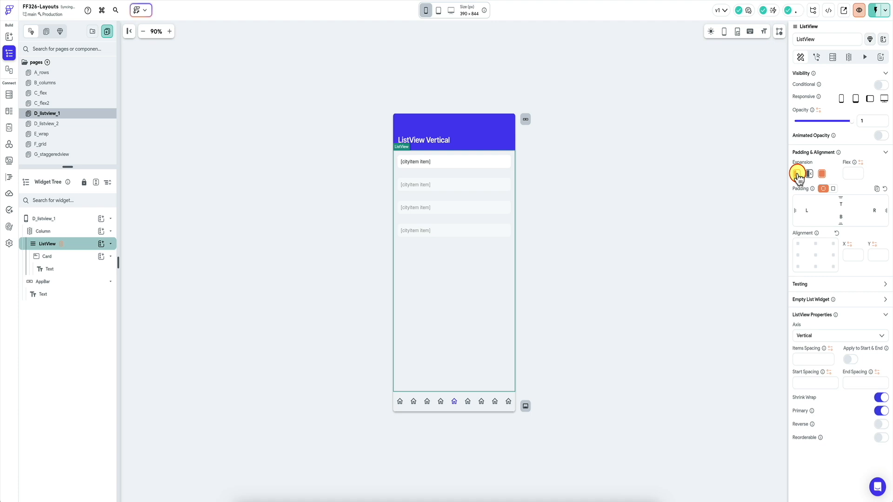
Step: Remove the vertical ListView's expansion and try to turn off its Shrink Wrap
left_click(797, 173)
left_click(879, 398)
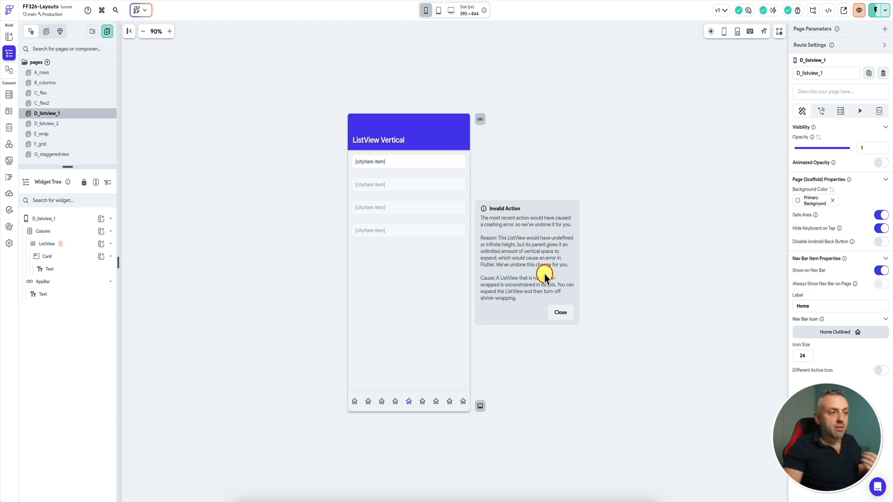
left_click(561, 312)
Step: Set the vertical ListView to expanded with Shrink Wrap turned off
left_click(480, 238)
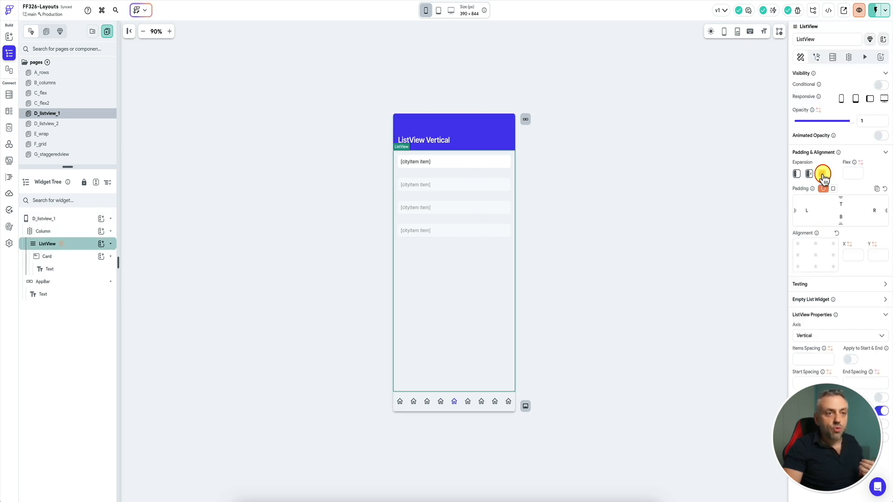
left_click(822, 175)
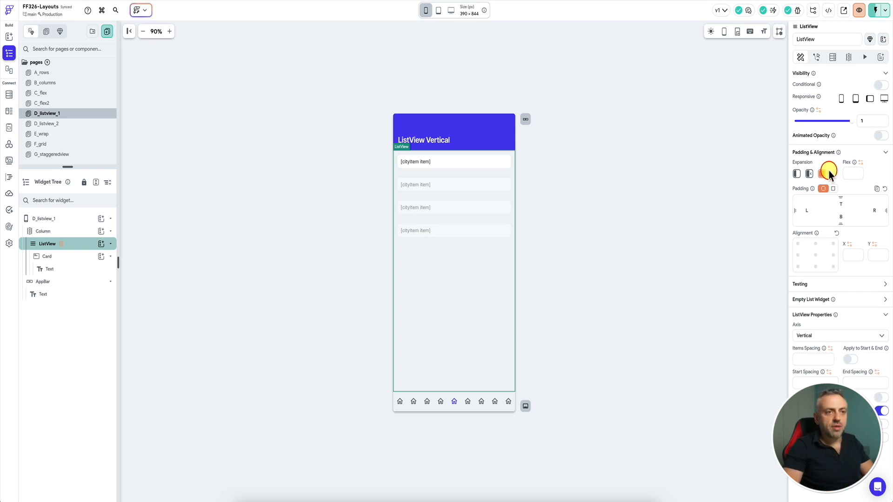
Step: Open the D_listview_2 page and examine the settings of its horizontal ListView
left_click(62, 127)
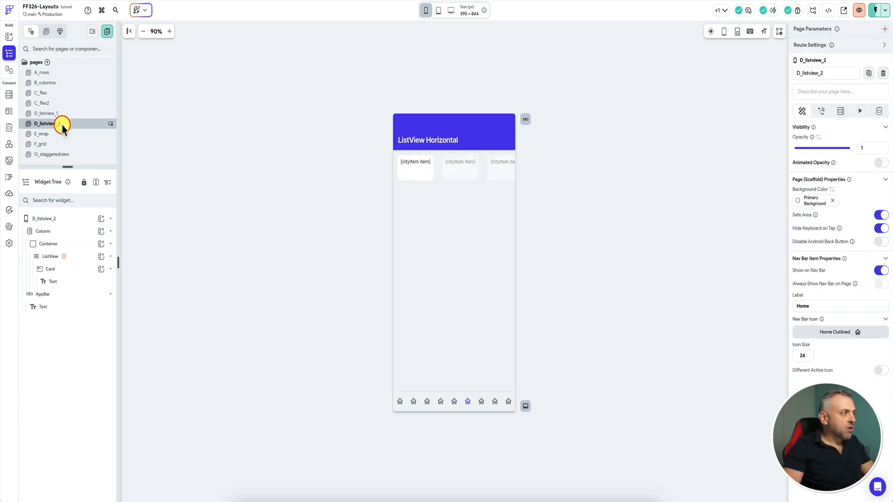
left_click(432, 185)
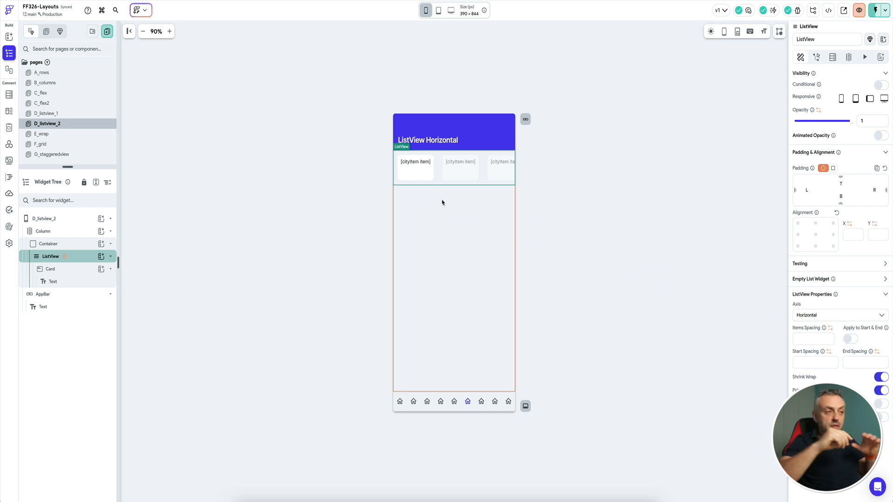
left_click(423, 186)
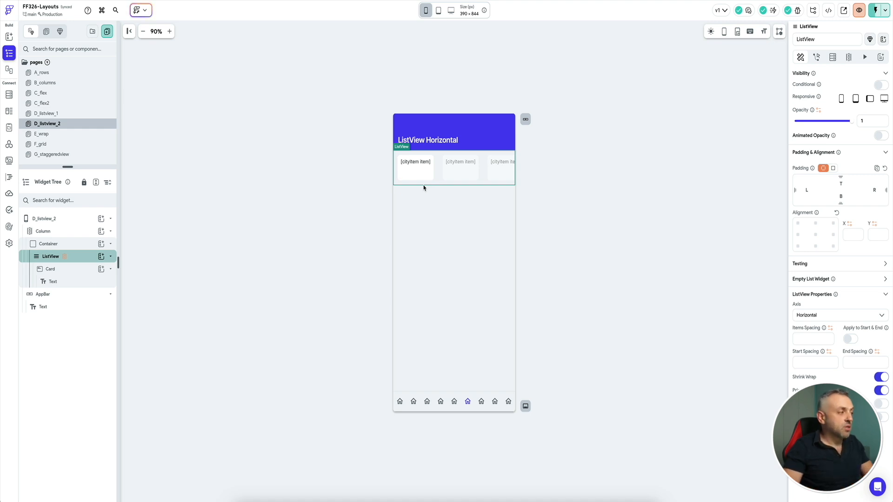
Step: Try to delete the Container that wraps the horizontal ListView on the D_listview_2 page
left_click(66, 244)
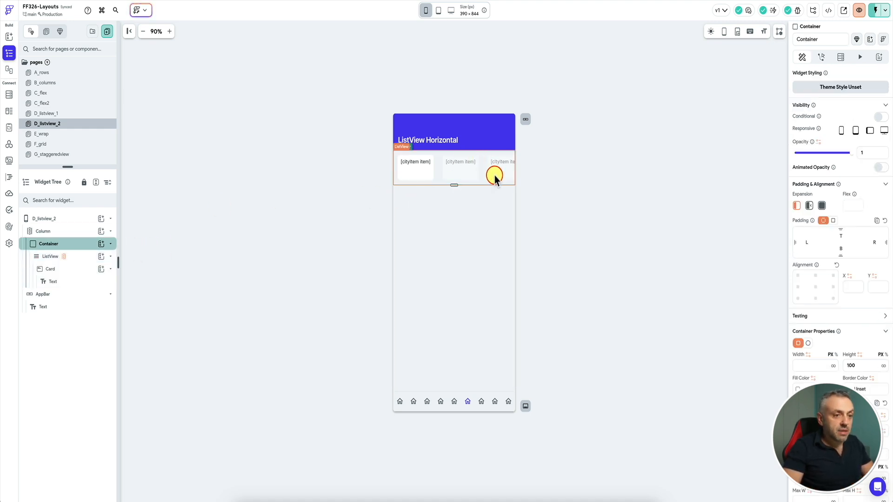
key("BackSpace")
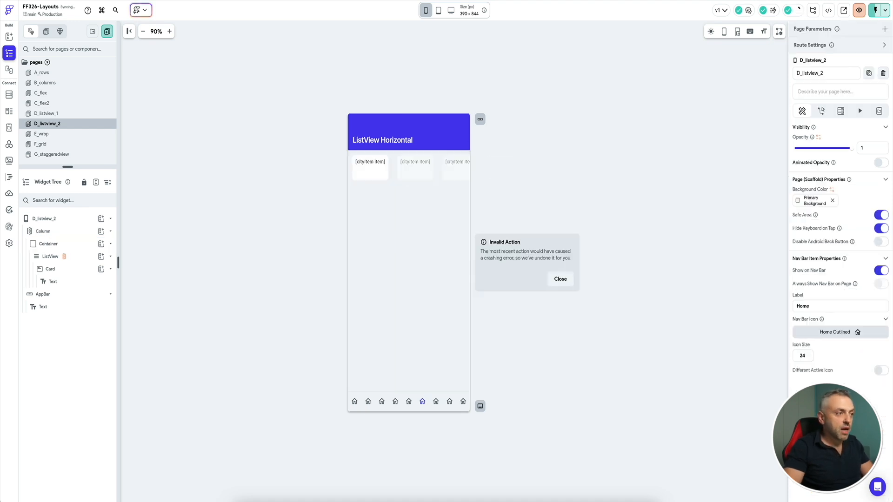
left_click(566, 279)
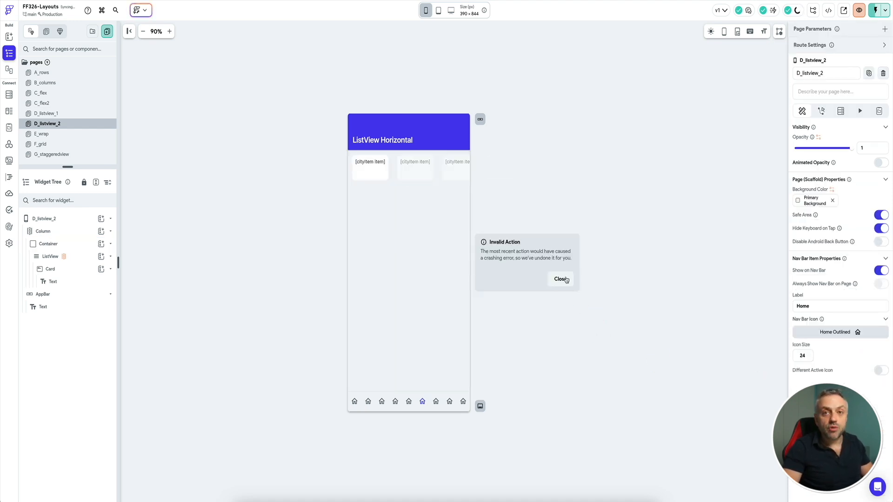
Step: Try a height of 200 on the Container wrapping the horizontal ListView and set it back to 100
left_click(465, 238)
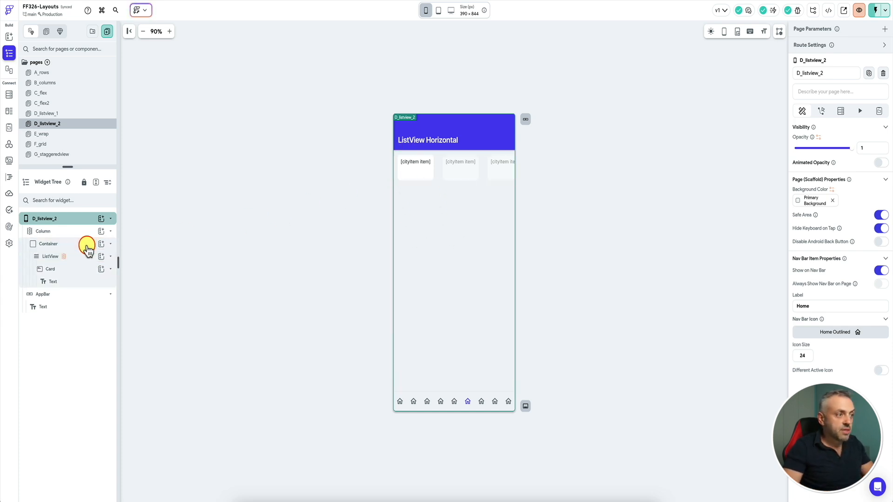
left_click(88, 244)
left_click(866, 366)
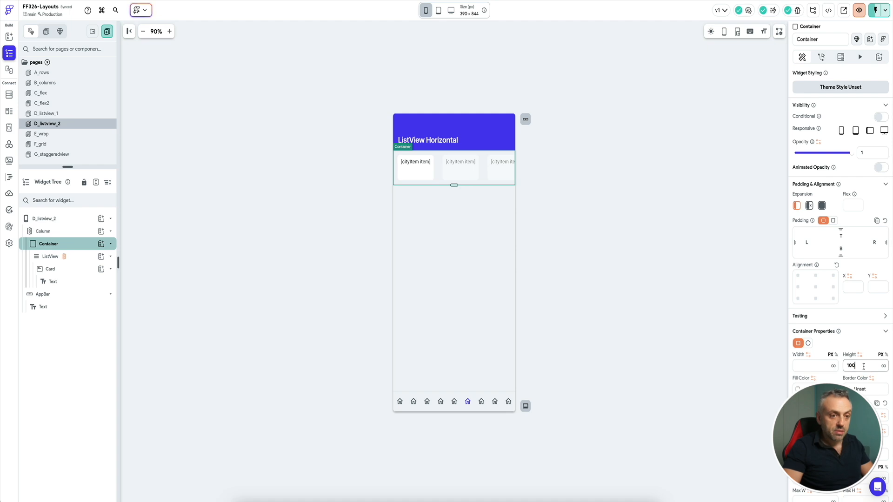
type("200")
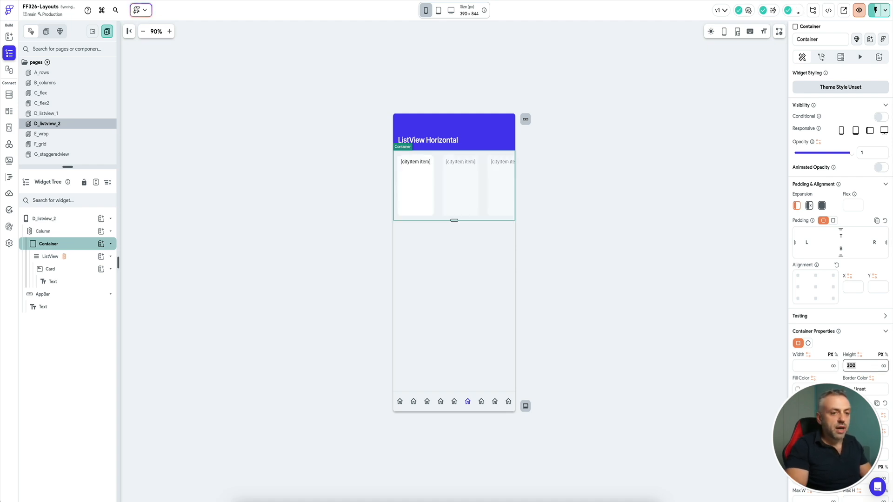
type("100")
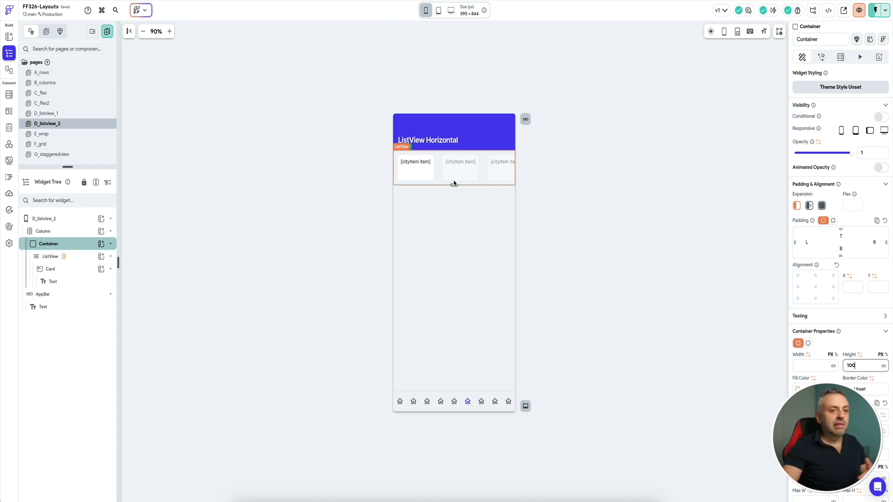
left_click(693, 240)
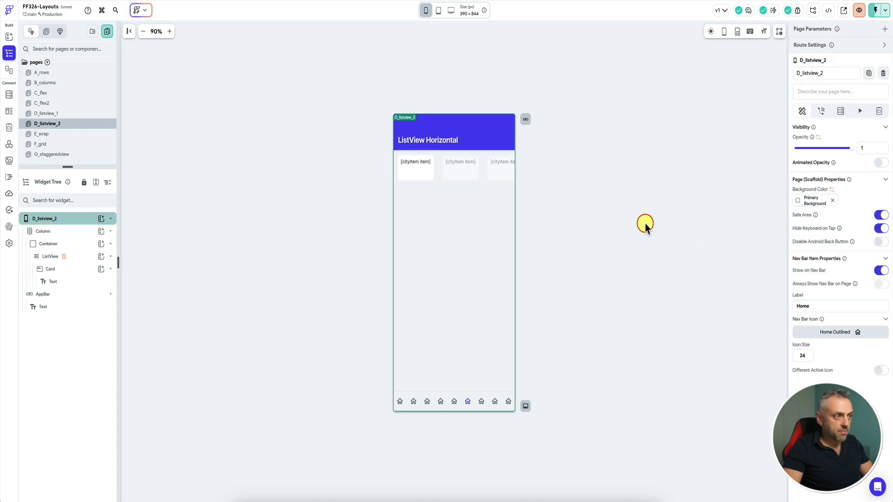
Step: Open the E_wrap page and select its Wrap widget to examine it
left_click(88, 134)
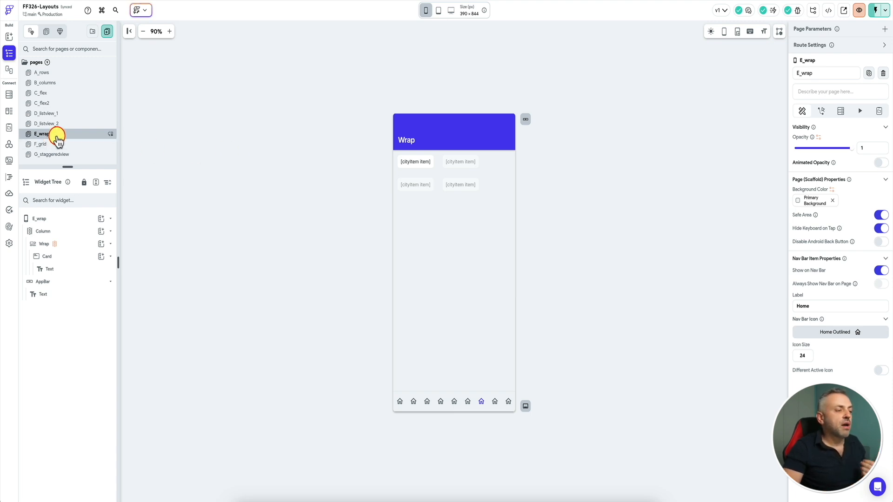
left_click(471, 173)
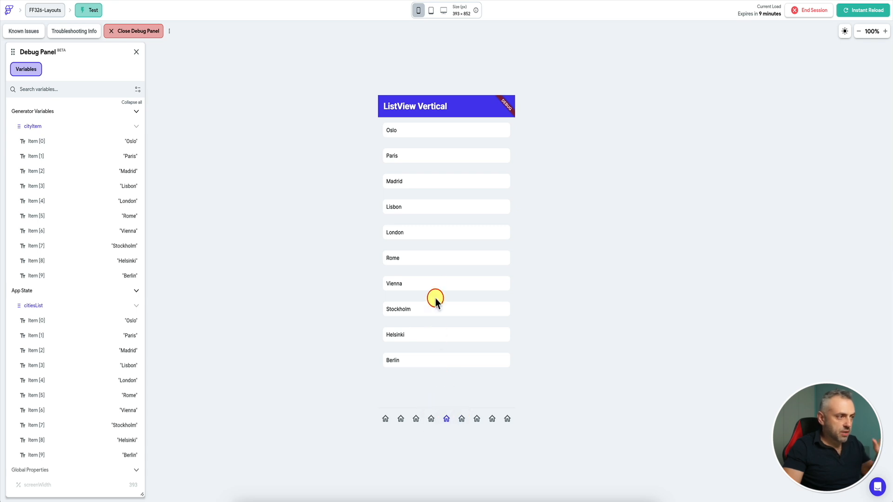
Step: In the running test app, scroll the ListView Horizontal page sideways and back, and open the Wrap page
left_click(462, 419)
scroll(462, 128, "right", 5)
scroll(463, 128, "left", 5)
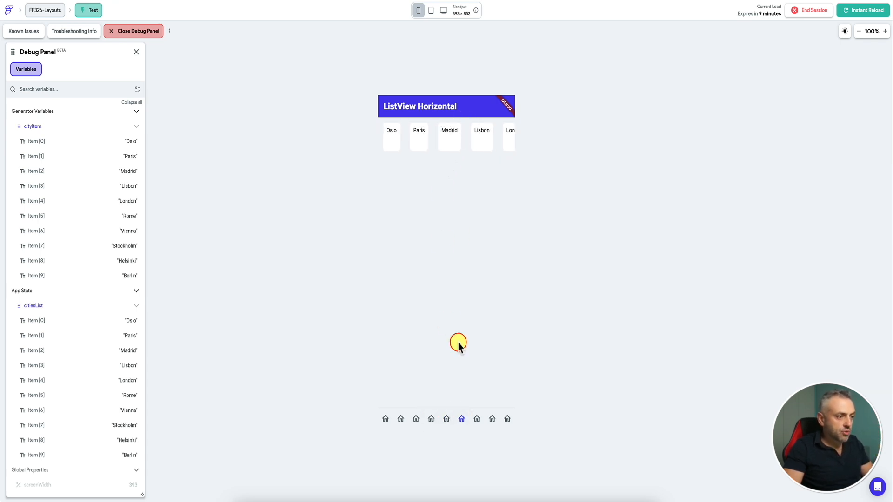
left_click(477, 418)
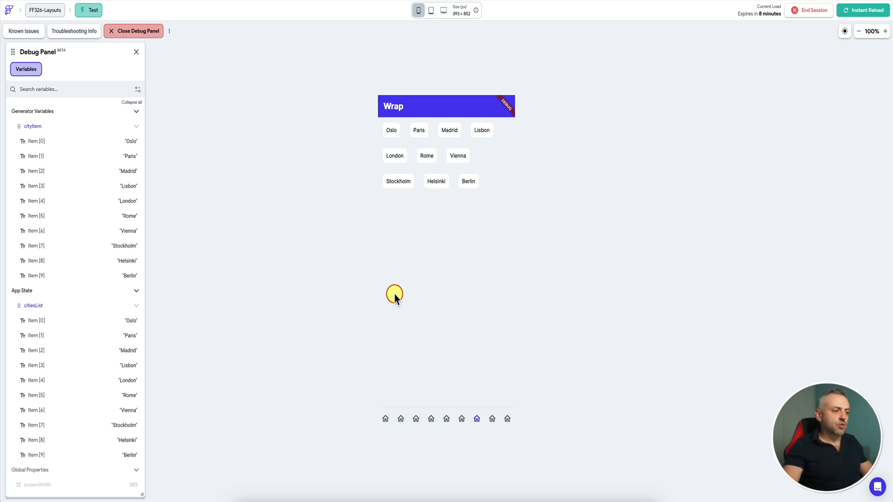
Step: Revisit the Row, Columns and Flex pages of the test app to compare their item layouts, finishing on Row
left_click(386, 419)
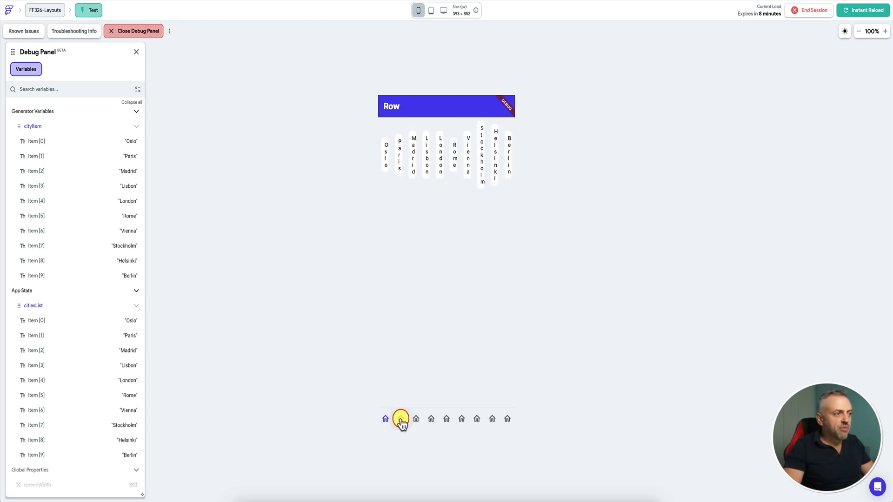
left_click(400, 419)
left_click(416, 419)
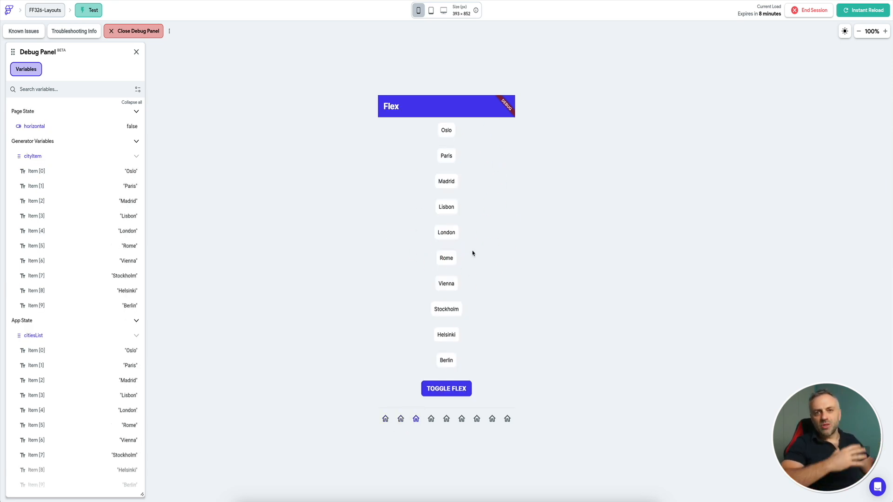
left_click(401, 418)
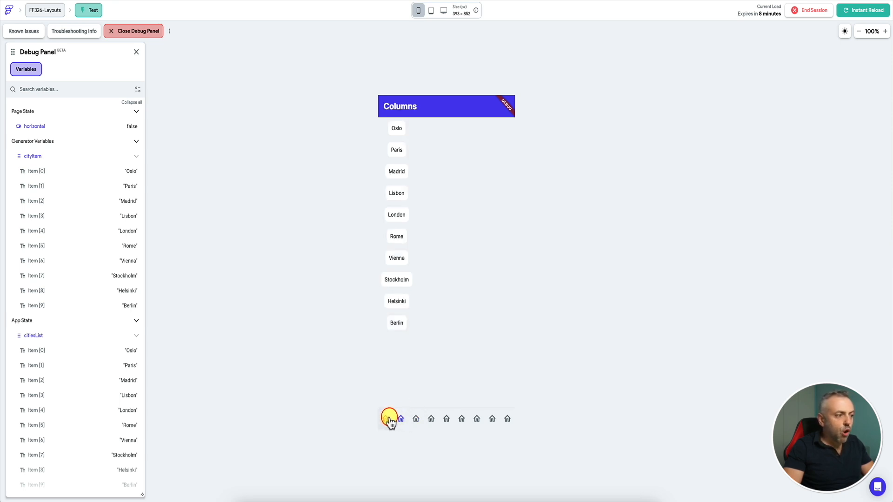
left_click(386, 418)
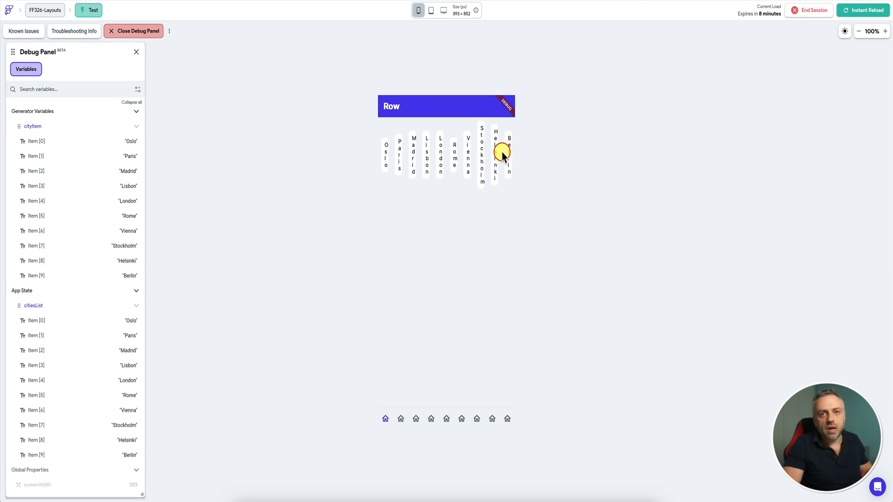
Step: Step through the Flex (Variable), ListView Vertical and ListView Horizontal pages and return to the Wrap page
left_click(431, 421)
left_click(445, 421)
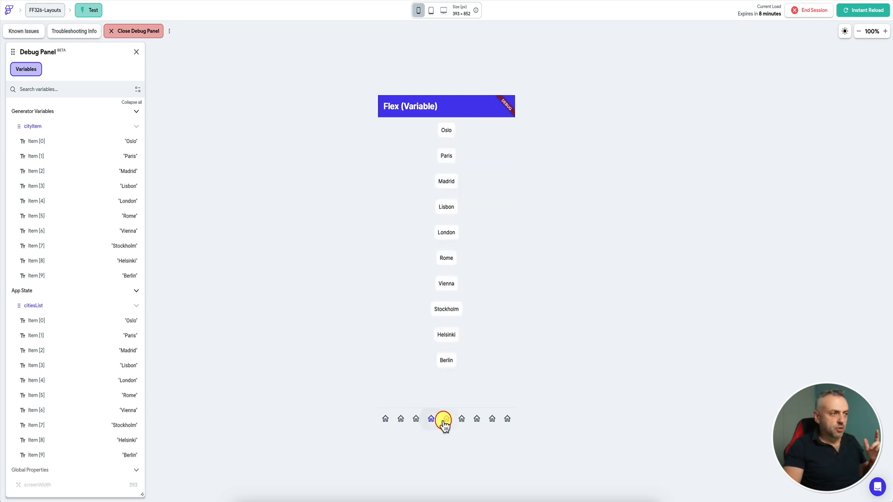
left_click(461, 422)
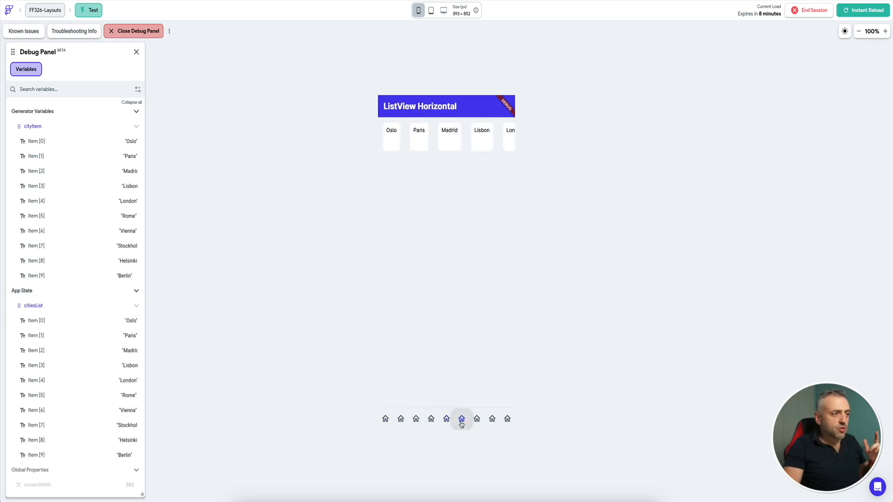
left_click(477, 422)
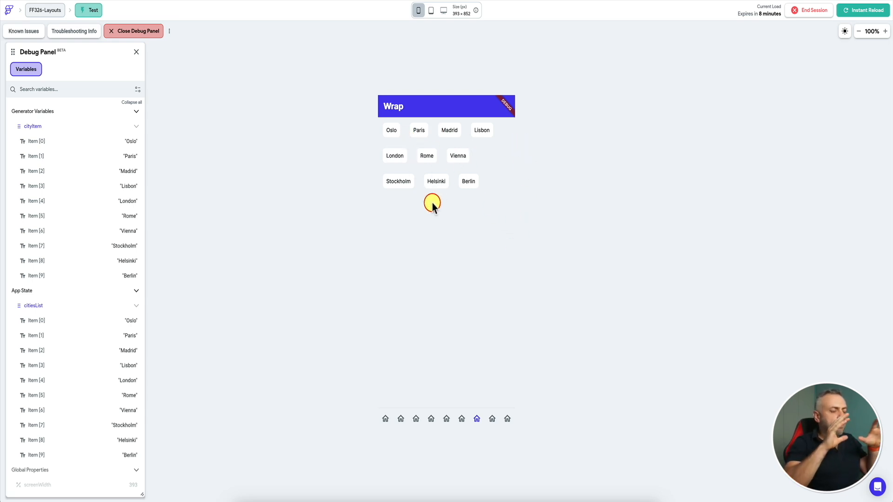
Step: Compare the Wrap page at phone, tablet and desktop preview sizes, finishing at phone size
left_click(431, 10)
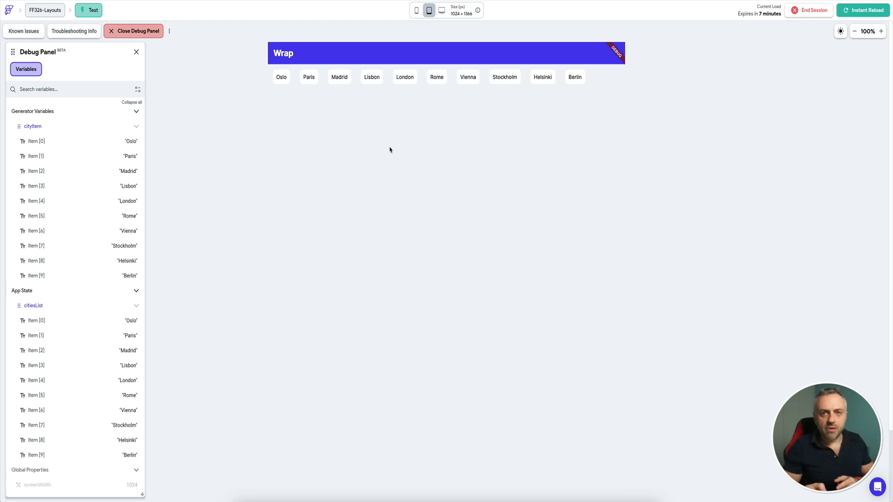
left_click(417, 10)
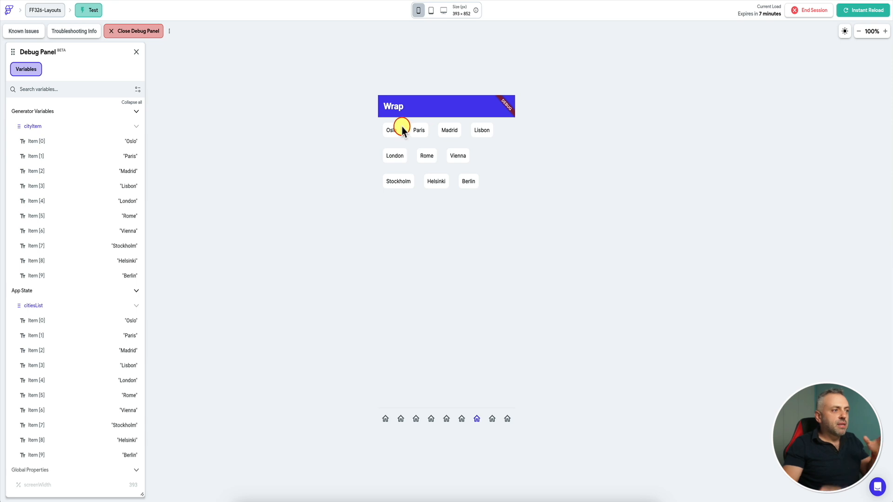
left_click(430, 11)
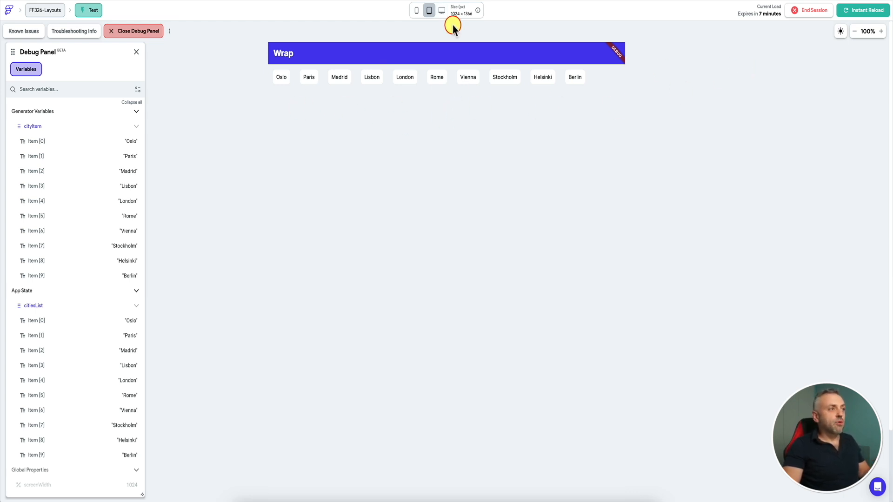
left_click(442, 11)
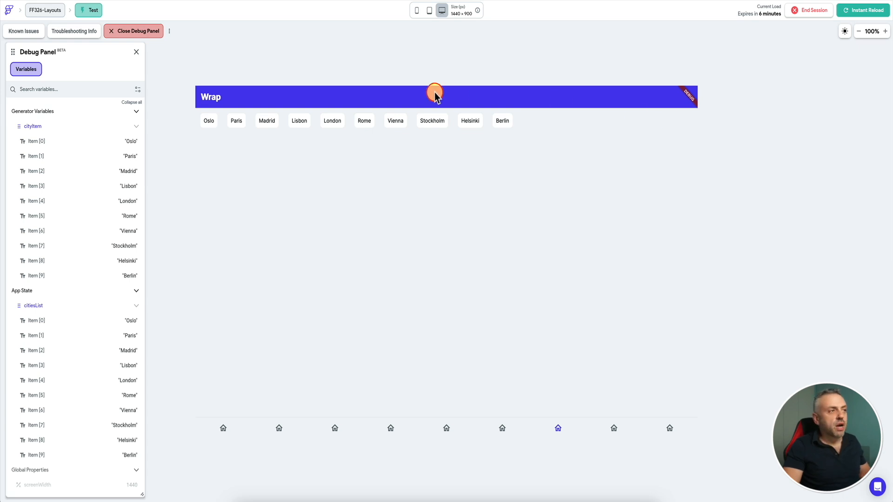
left_click(418, 10)
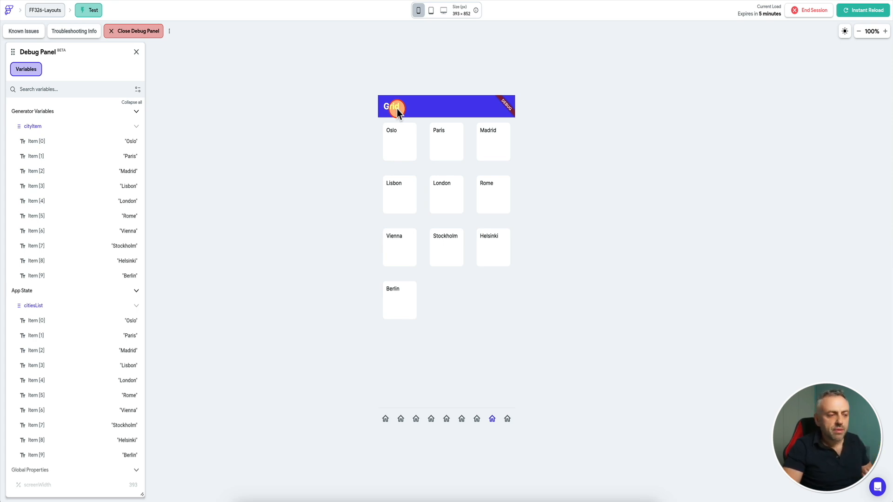
Step: Compare the Wrap page with the Grid page and examine the first row of grid cells from Oslo to Madrid
left_click(477, 416)
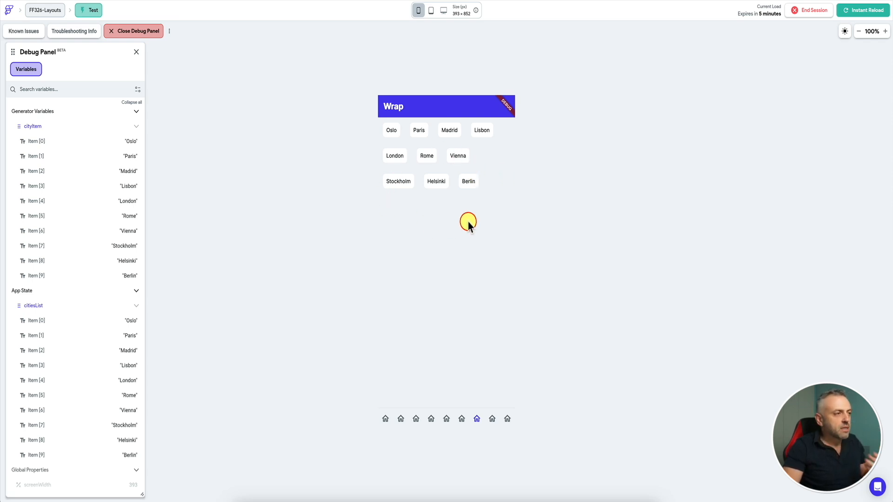
left_click(493, 420)
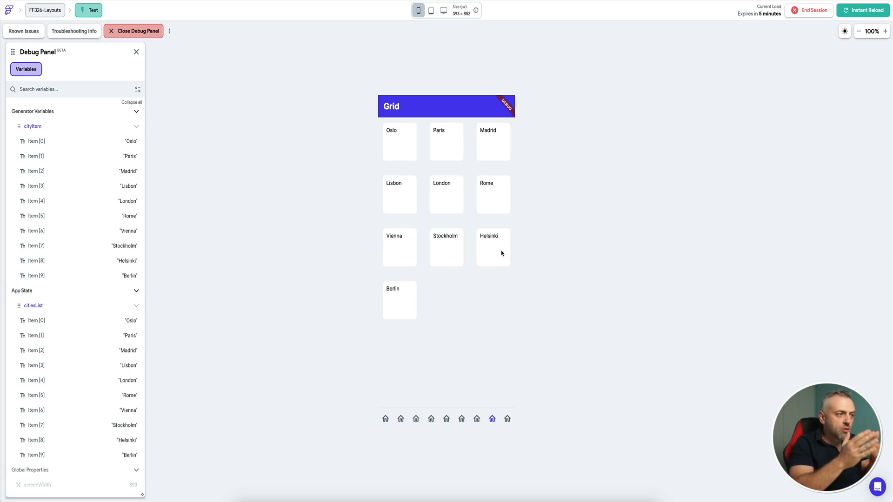
left_click(393, 133)
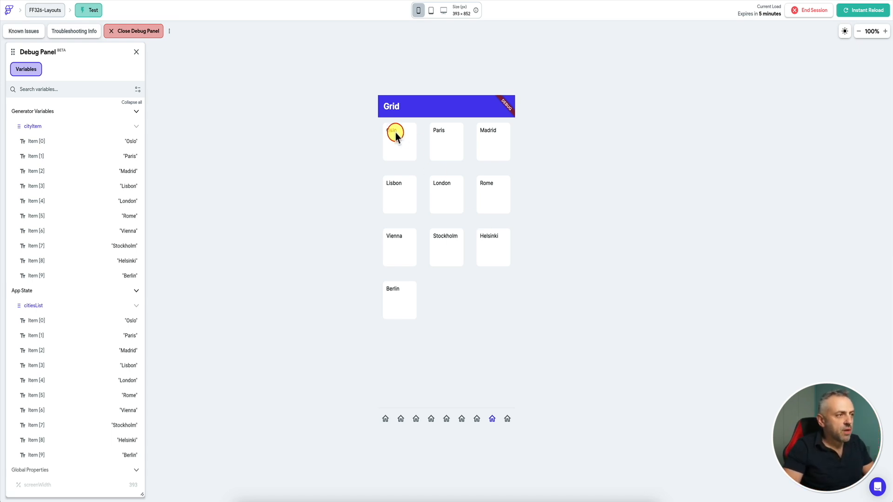
left_click(509, 135)
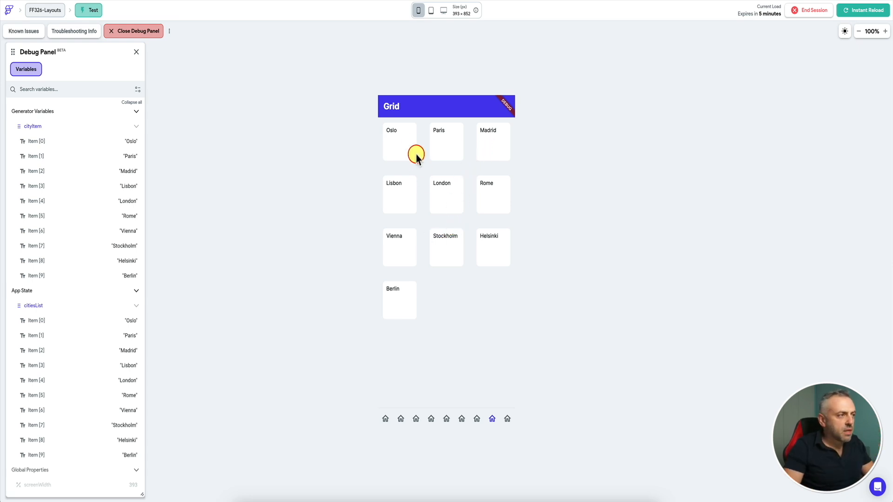
Step: Revisit the Wrap, Flex, Columns and Row pages to examine the axis along which the city items are placed
left_click(477, 418)
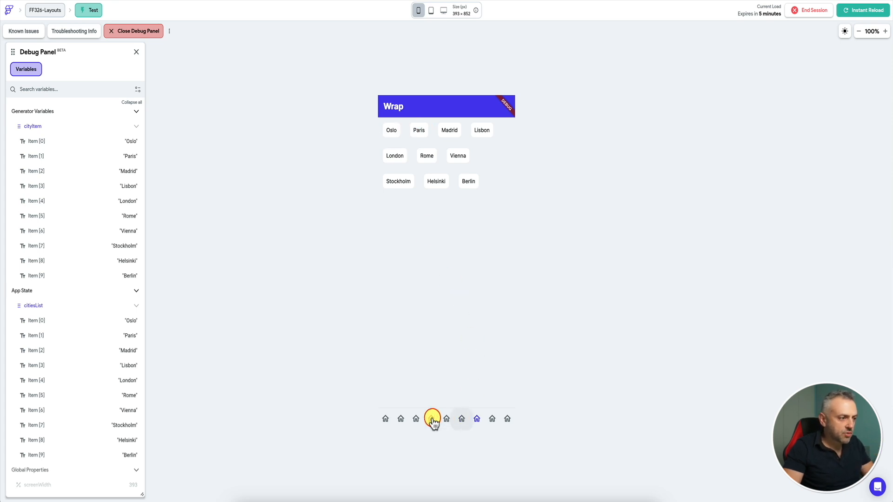
left_click(415, 419)
left_click(403, 419)
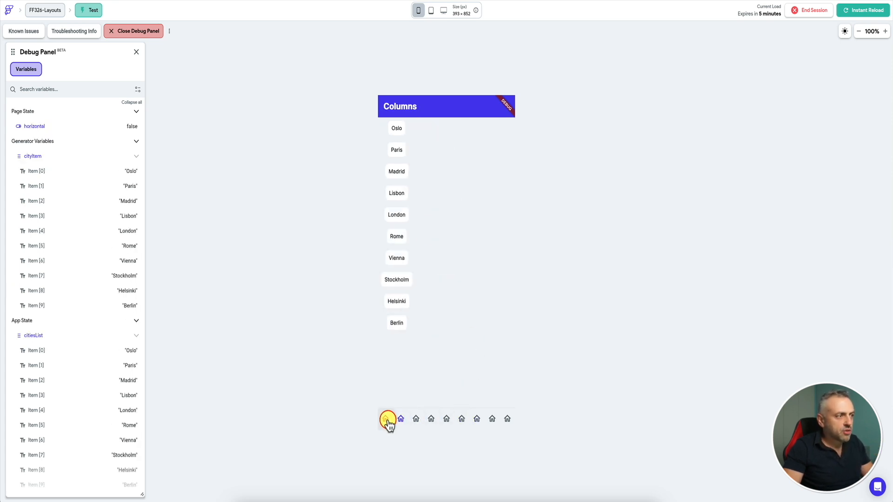
left_click(386, 419)
left_click(404, 419)
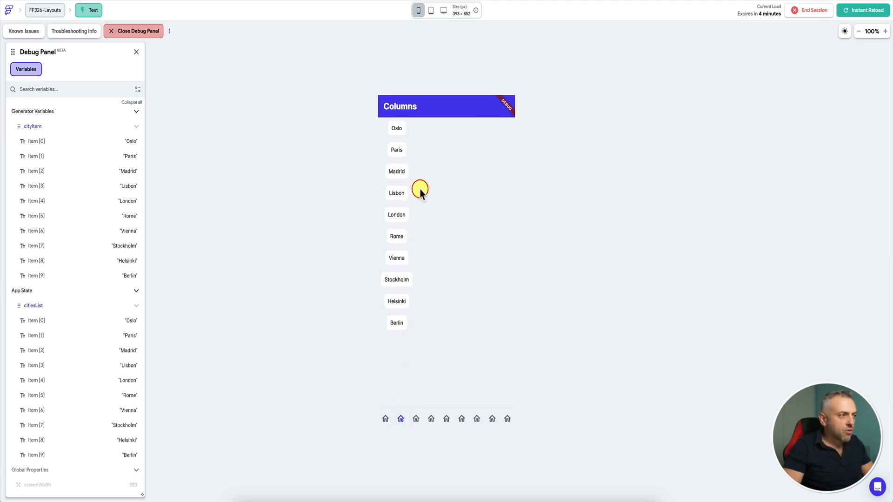
left_click(396, 128)
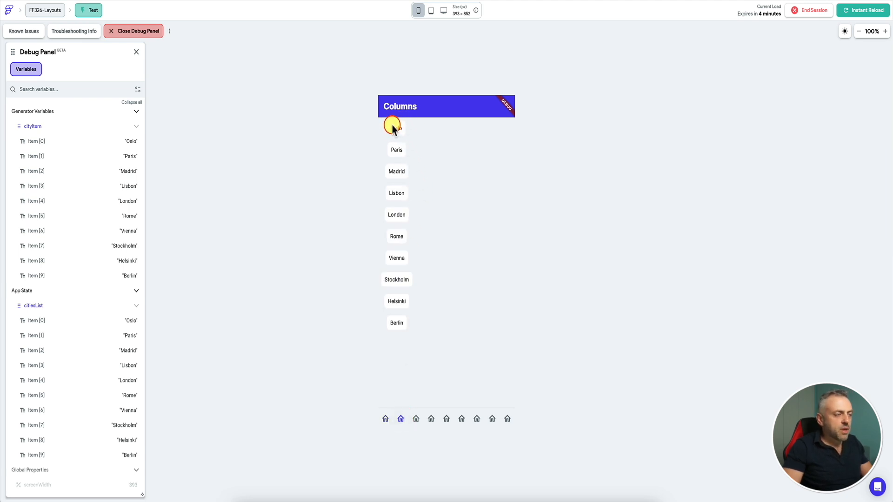
left_click(399, 128)
left_click(394, 179)
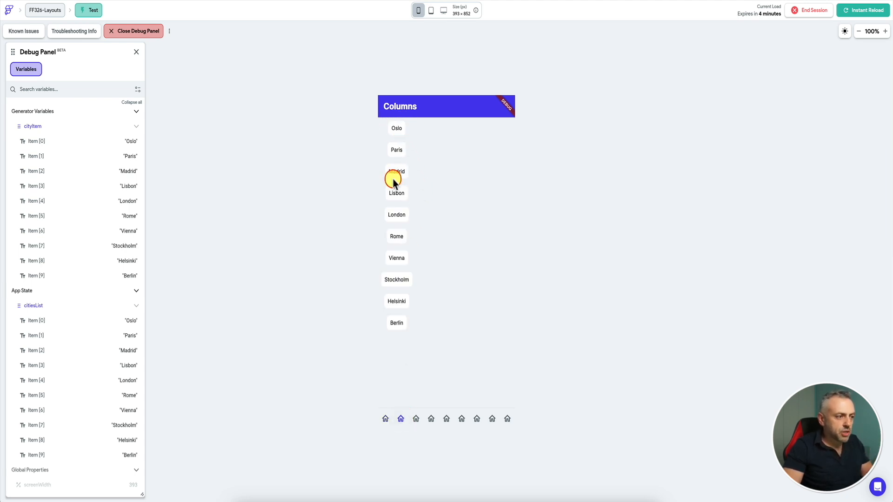
left_click(385, 419)
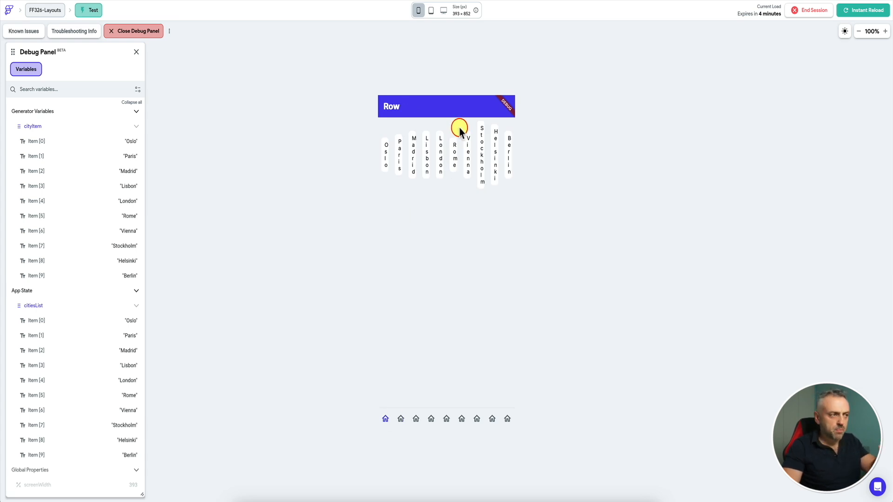
Step: Compare the Grid and Wrap pages again in the test app, finishing on Grid
left_click(492, 420)
left_click(476, 418)
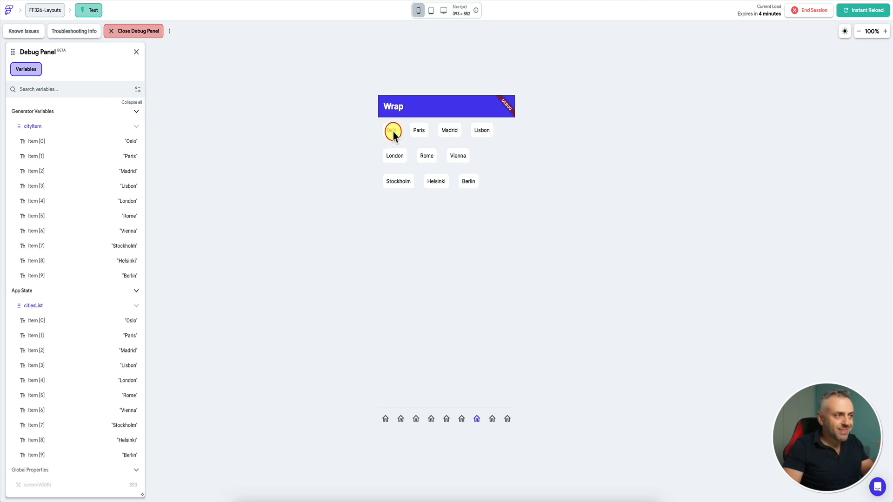
left_click(493, 420)
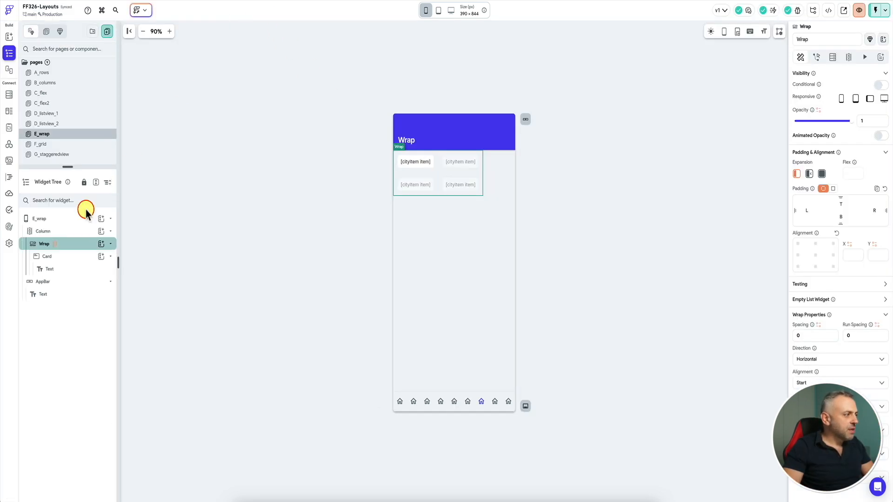
Step: On the F_grid page, set the GridView's Cross Axis Count to 4
left_click(70, 144)
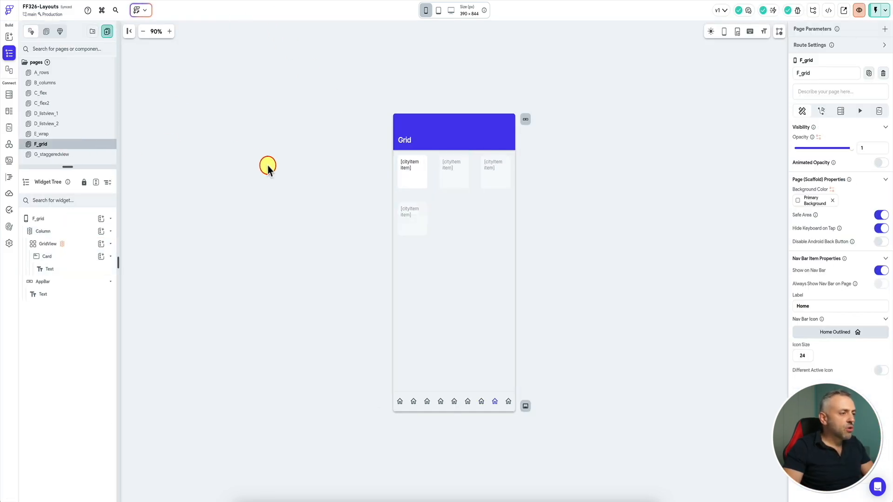
left_click(407, 191)
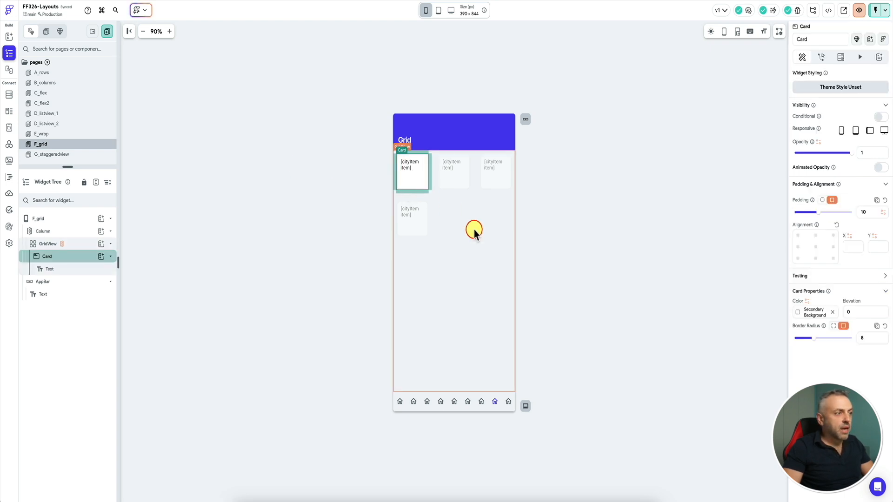
left_click(475, 231)
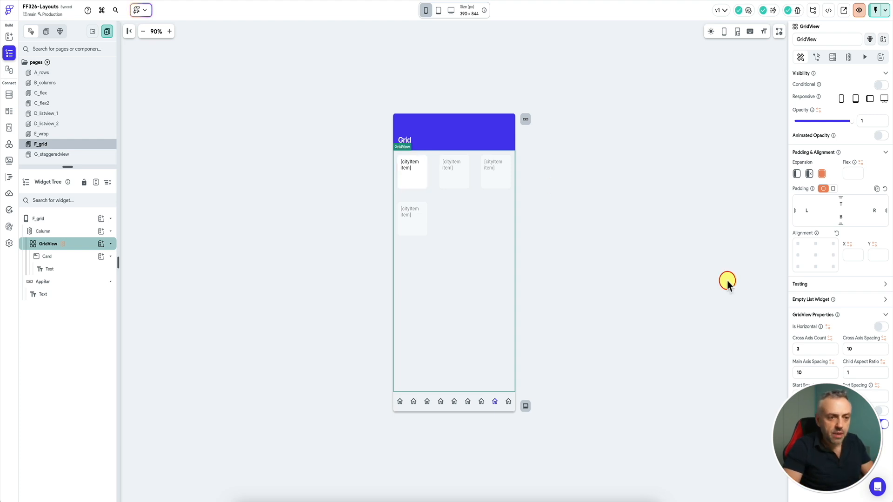
left_click(807, 345)
key("BackSpace")
type("4")
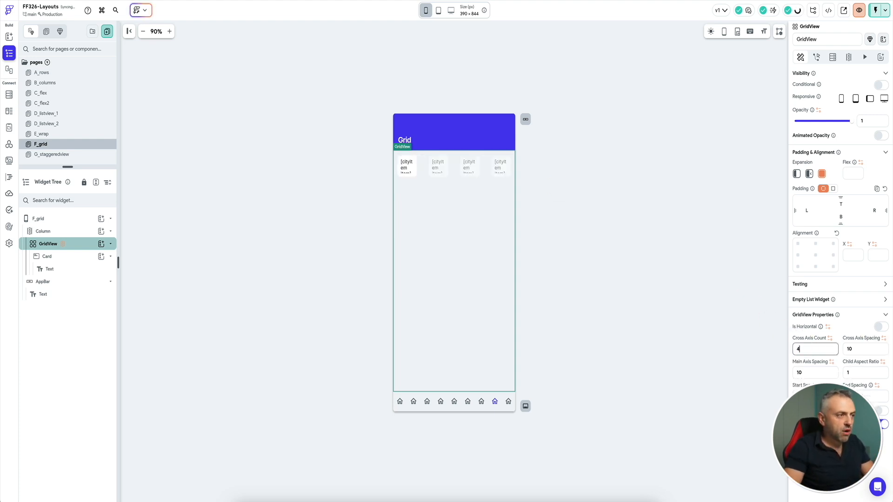
Step: Switch to the test app and instantly reload it to apply the four-column grid
left_click(440, 0)
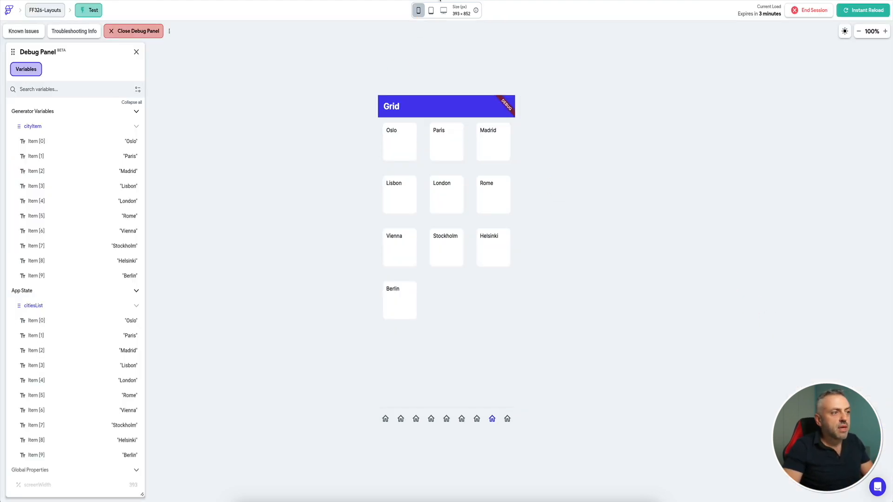
left_click(864, 11)
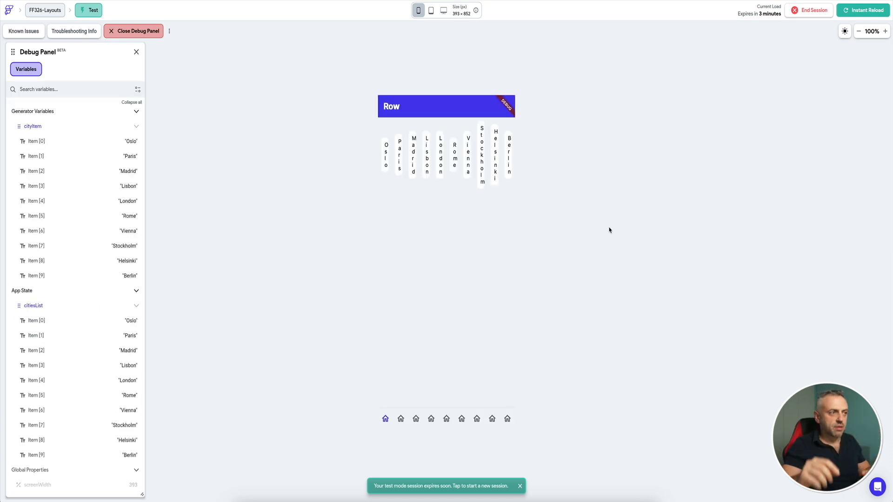
left_click(860, 10)
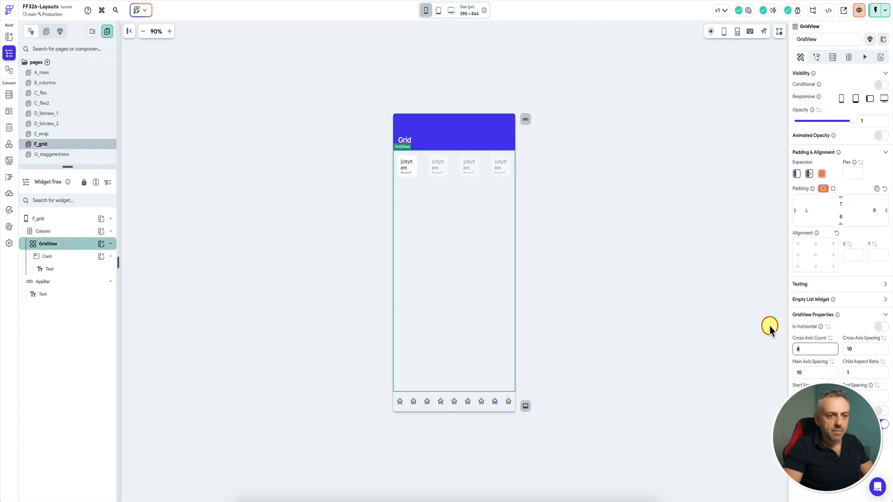
Step: Set the GridView's Cross Axis Count to 2 in the builder and instantly reload the test app
double_click(823, 349)
type("2")
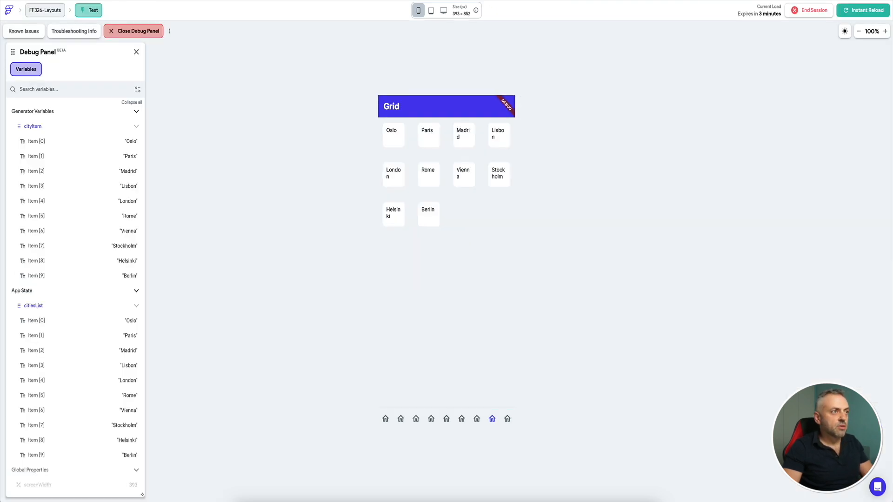
left_click(852, 9)
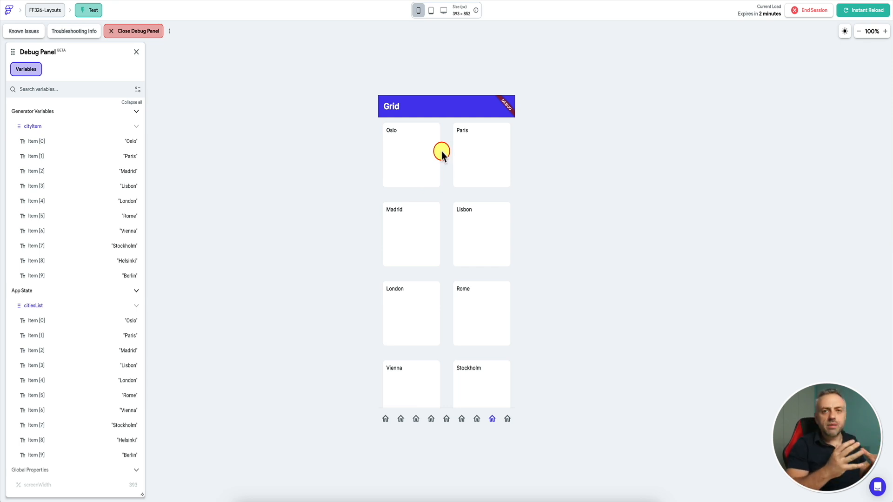
Step: Compare how the Wrap and two-column Grid pages size and place the city items, finishing on Wrap
left_click(477, 420)
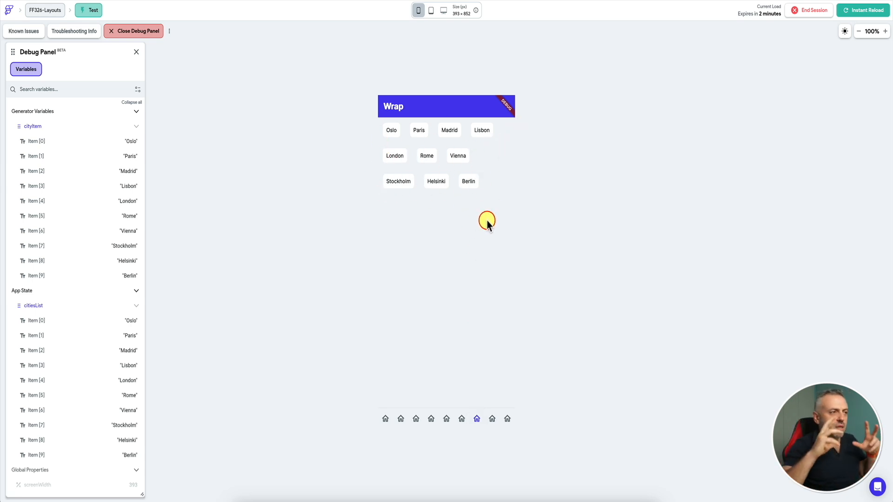
left_click(493, 420)
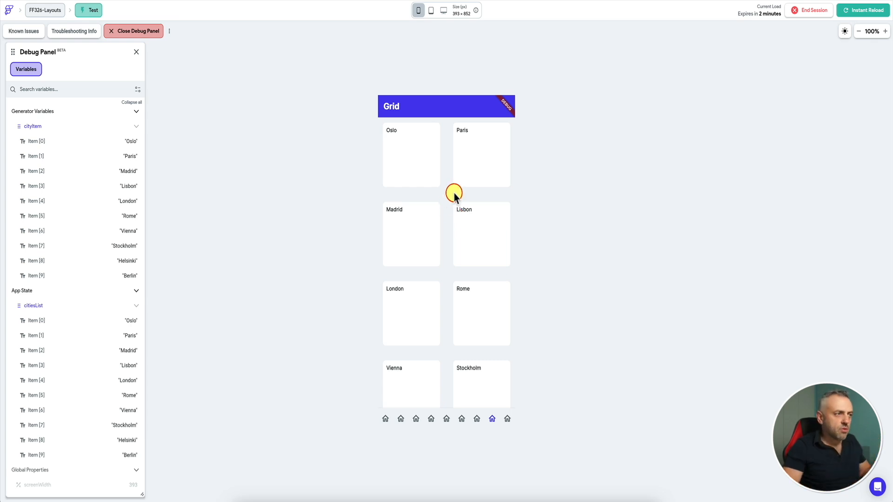
left_click(476, 419)
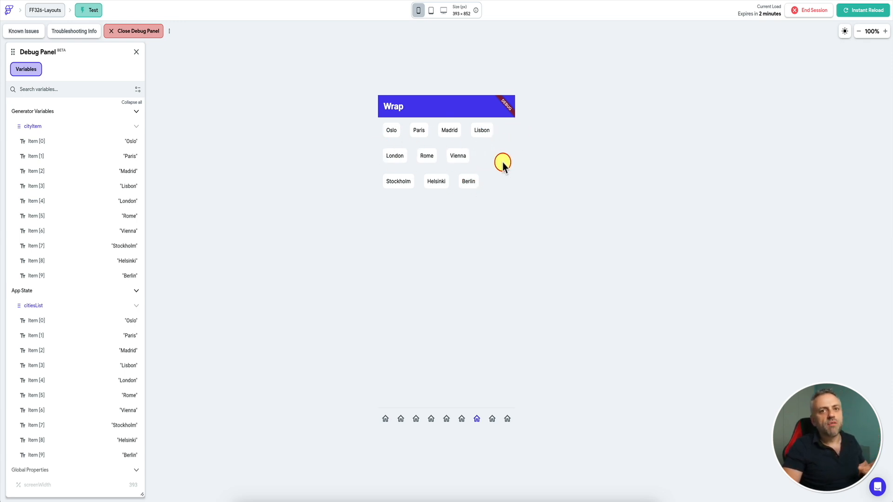
Step: Examine the varying card heights on the Straggered View page and compare them with the Grid page's cells
left_click(507, 420)
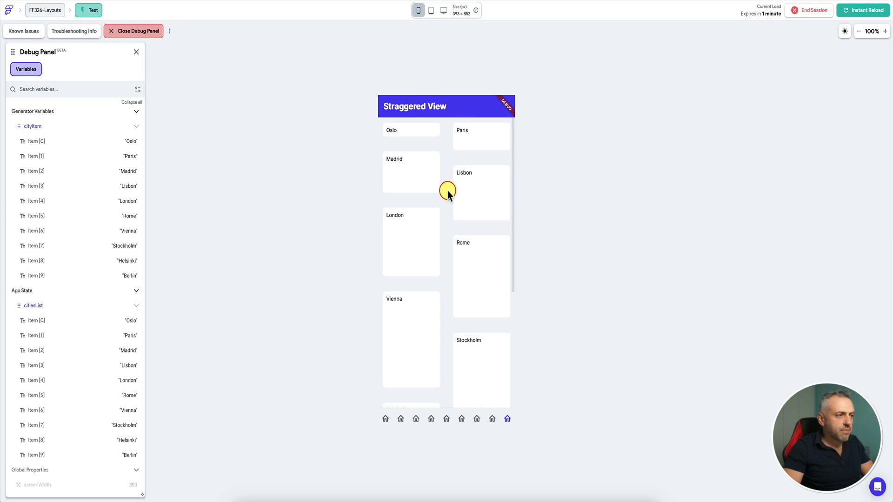
scroll(447, 191, "down", 5)
scroll(448, 191, "up", 5)
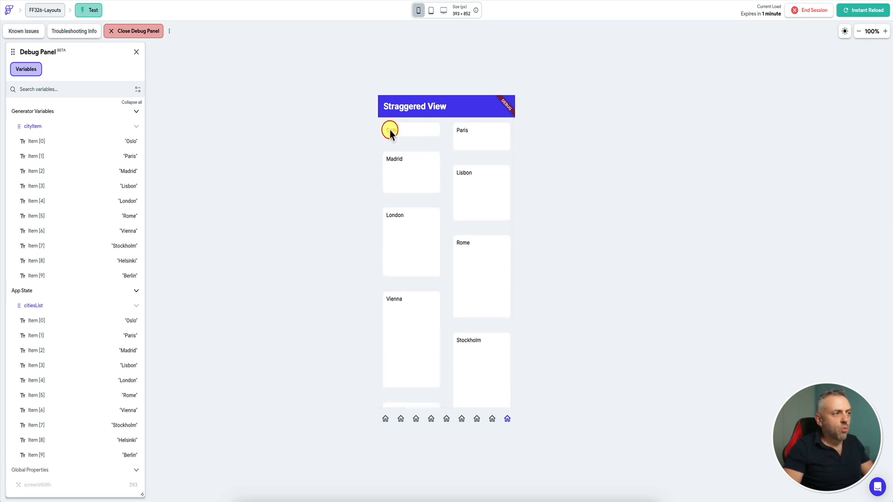
left_click(438, 151)
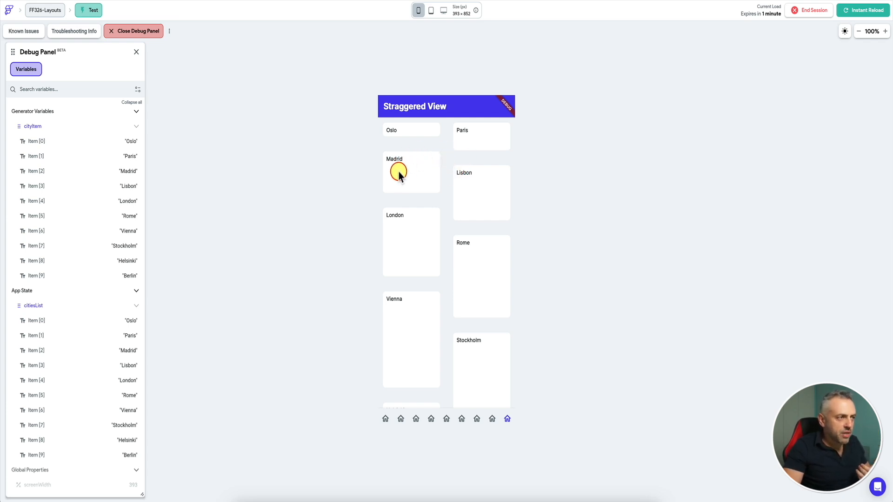
left_click(492, 419)
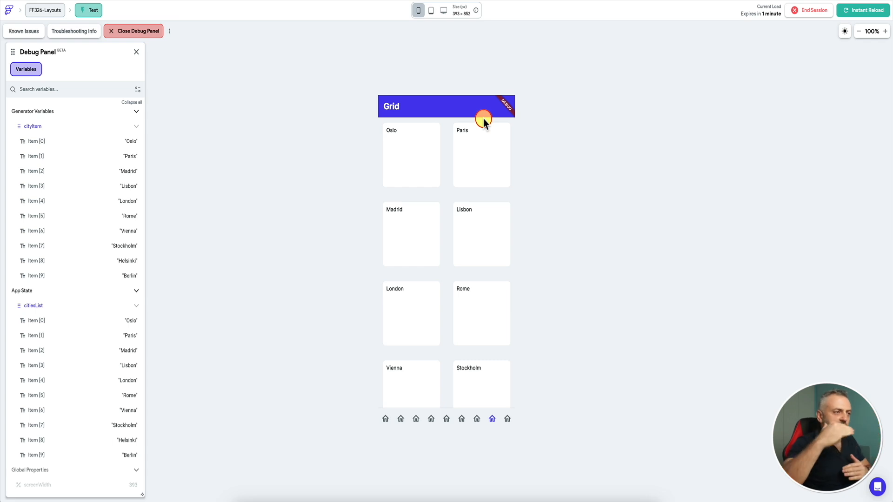
left_click(507, 419)
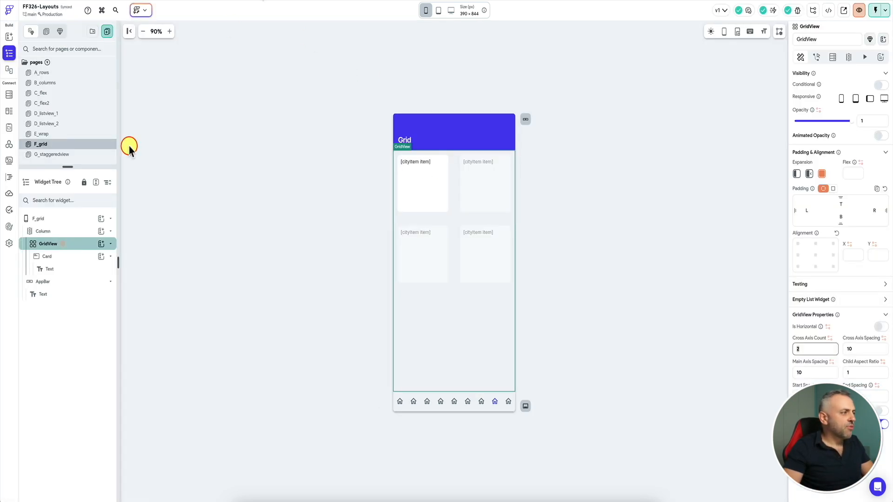
Step: Open the G_staggeredview page in the builder and inspect the StaggeredView, its Card and the nested Container
left_click(72, 154)
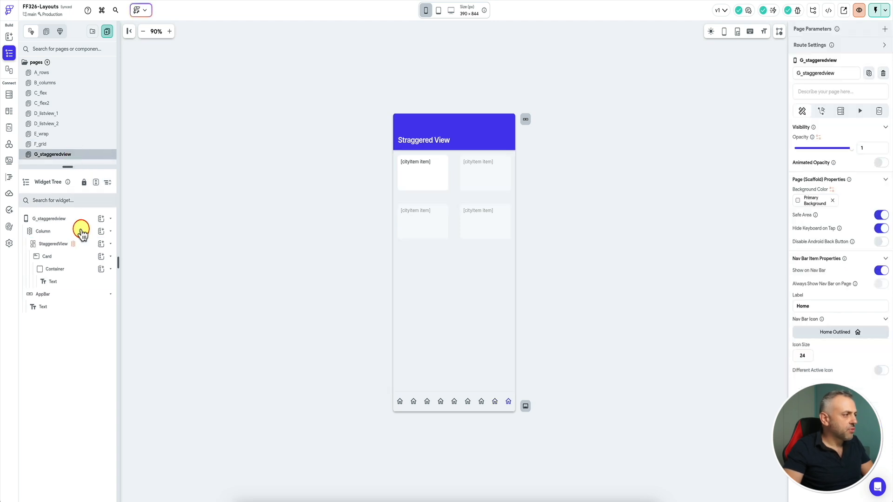
left_click(82, 243)
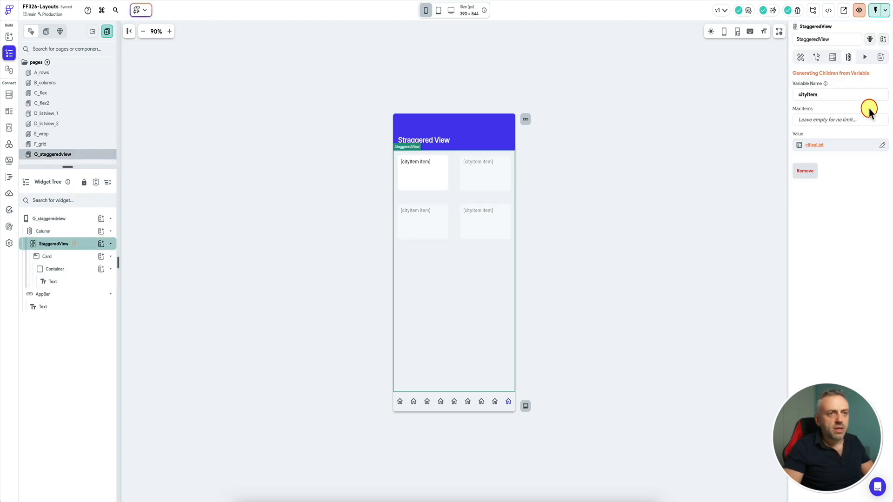
left_click(76, 257)
left_click(73, 268)
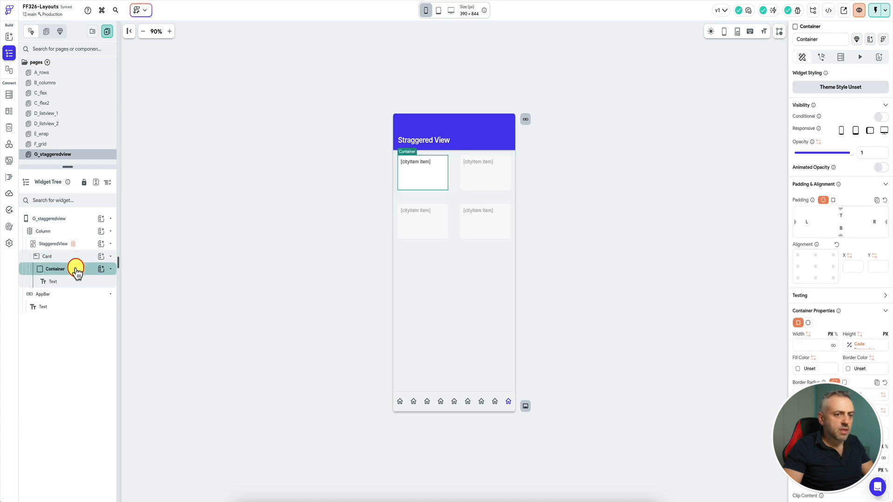
Step: Examine the code expression that drives the Container's height, including its idx argument and formula
left_click(872, 351)
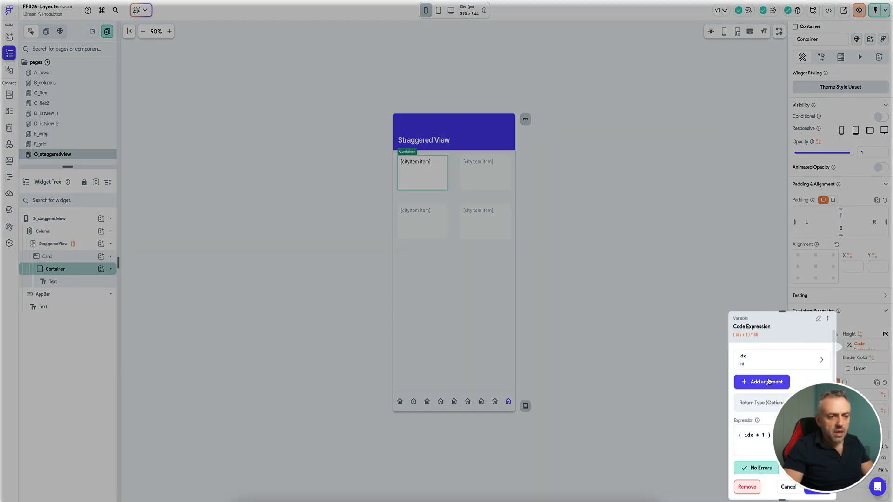
scroll(769, 382, "up", 2)
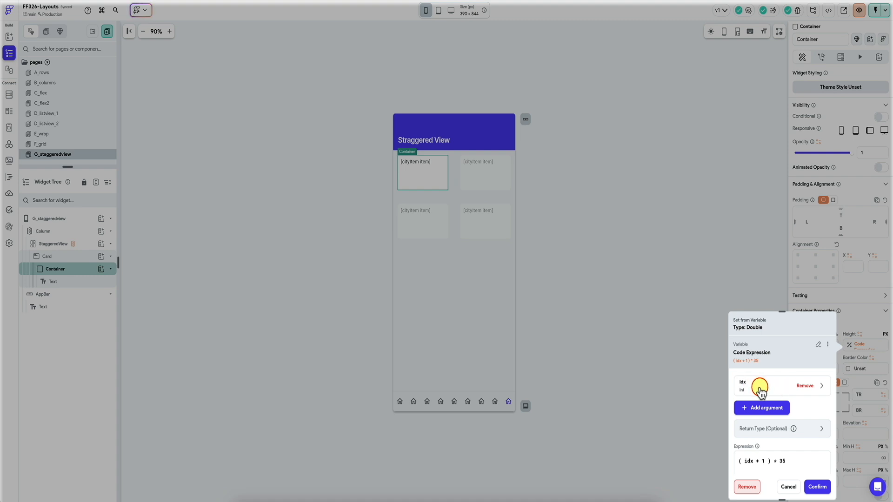
scroll(759, 389, "down", 3)
left_click(777, 412)
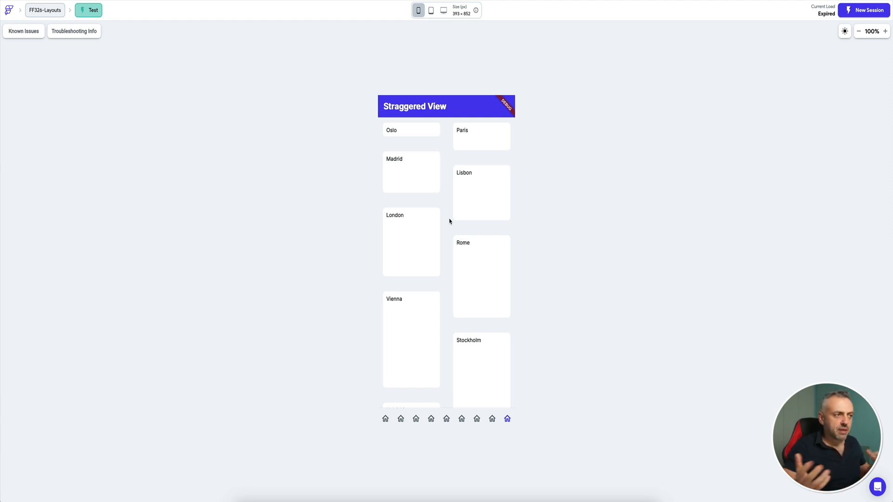
Step: Return to the test app and examine how the Straggered View page stacks the city cards from Oslo downwards
left_click(428, 203)
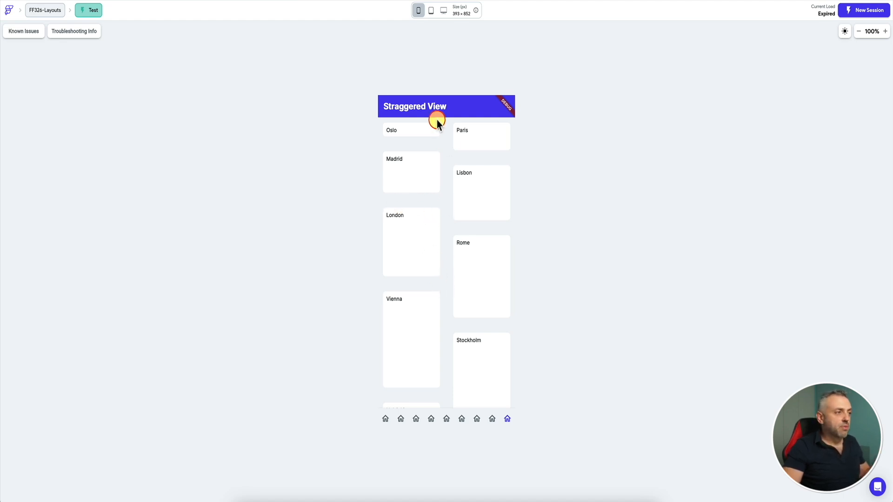
left_click(391, 130)
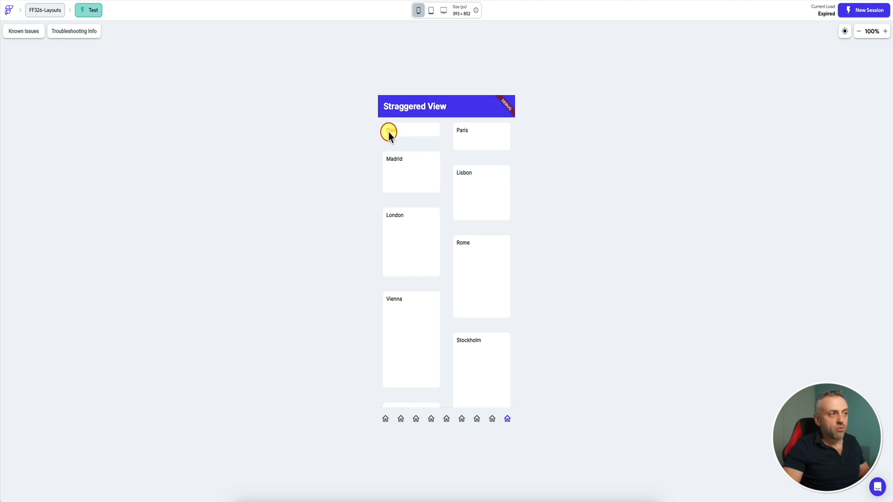
left_click(395, 300)
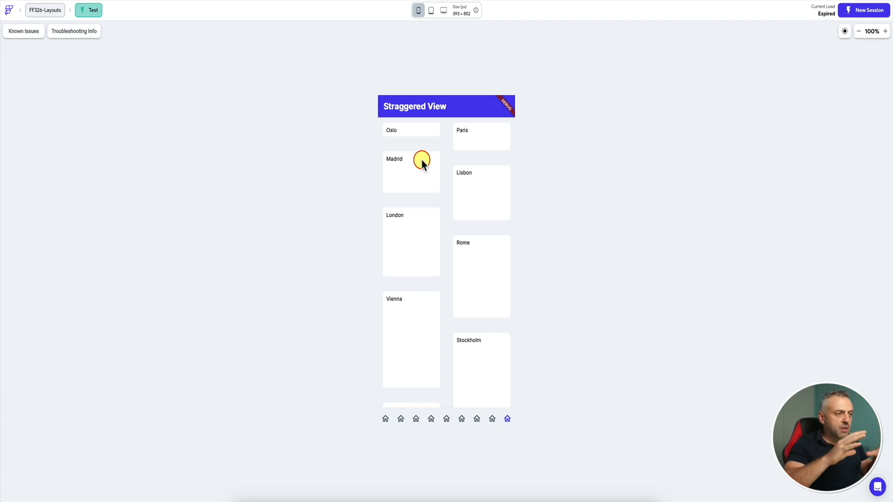
scroll(422, 163, "down", 5)
scroll(422, 162, "up", 5)
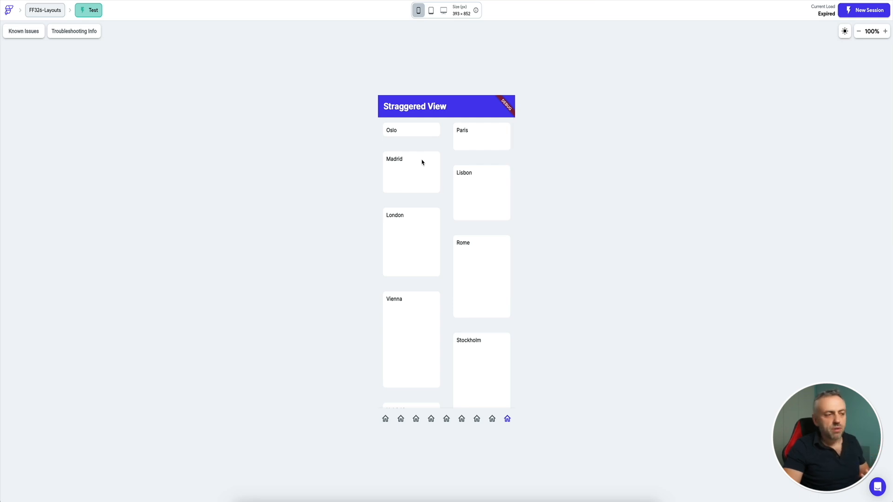
Step: Compare the Grid and Wrap pages with the Straggered View page in the test app
left_click(492, 419)
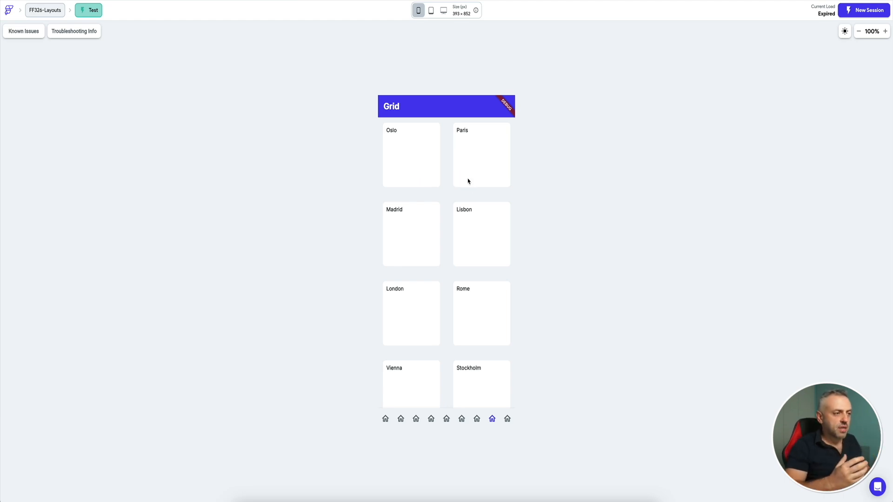
left_click(477, 419)
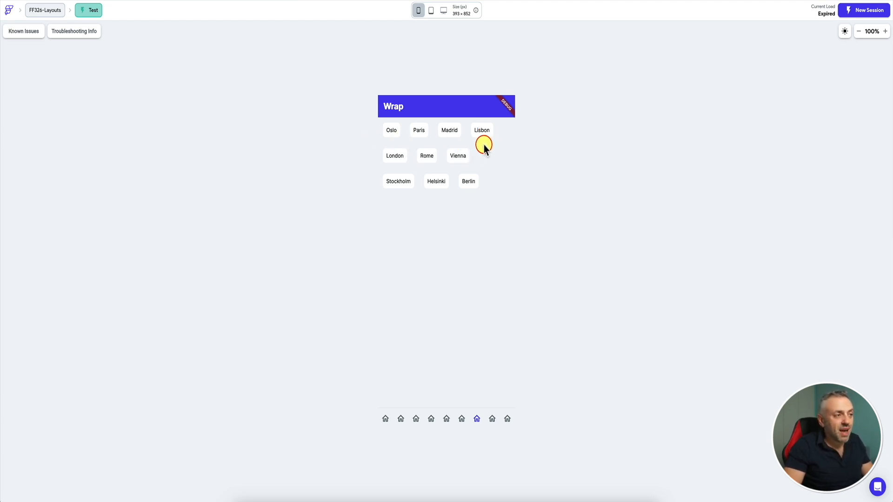
left_click(507, 419)
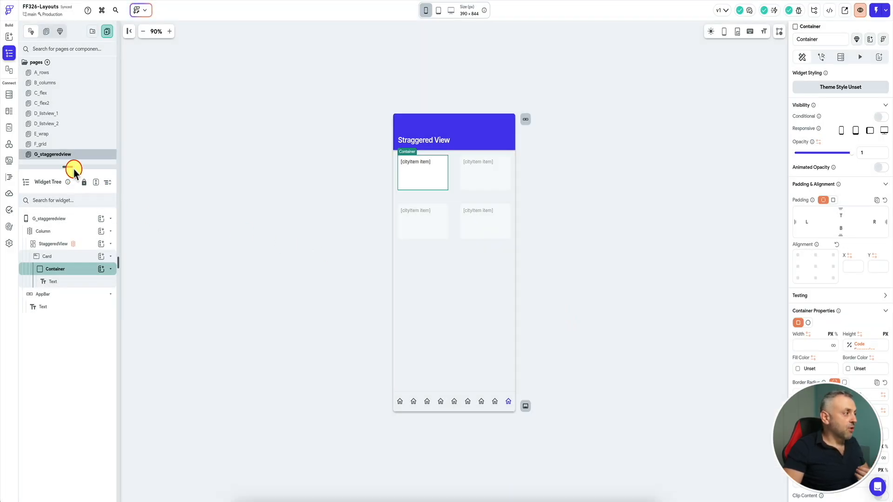
Step: Enlarge the builder's page list slightly and revisit the C_flex, C_flex2 and A_rows pages to review their layouts
left_click_drag(74, 169, 114, 178)
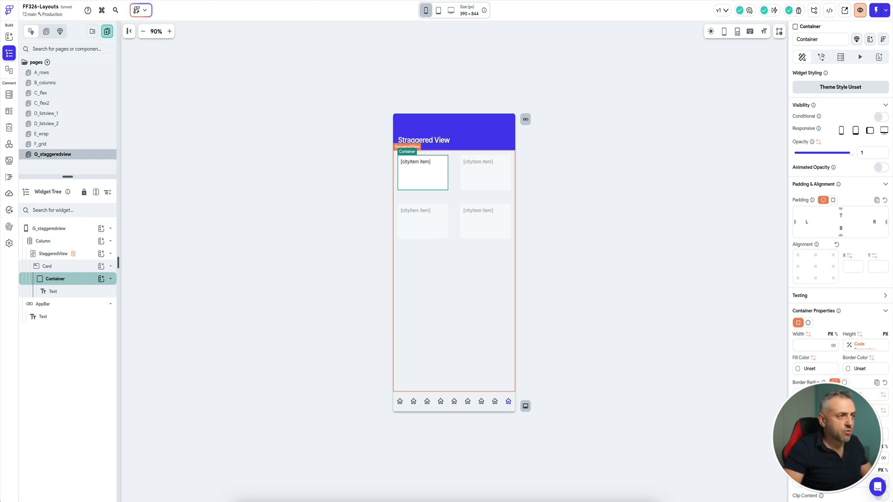
left_click(323, 260)
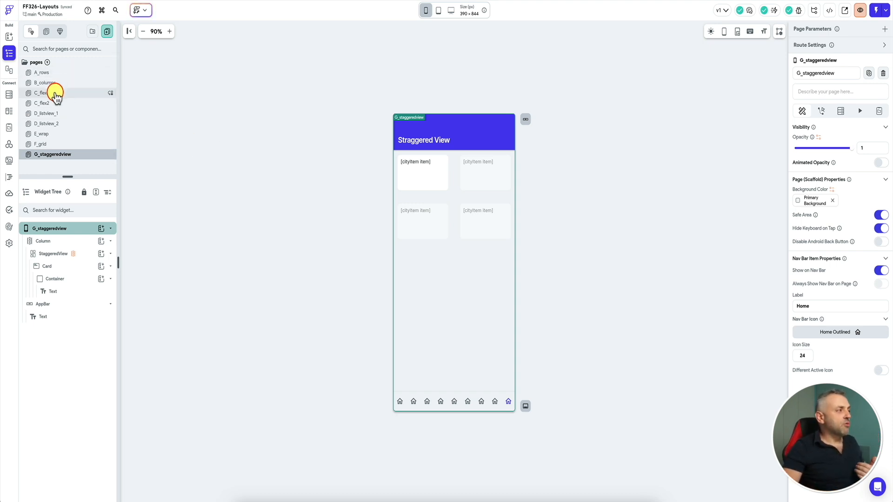
left_click(56, 93)
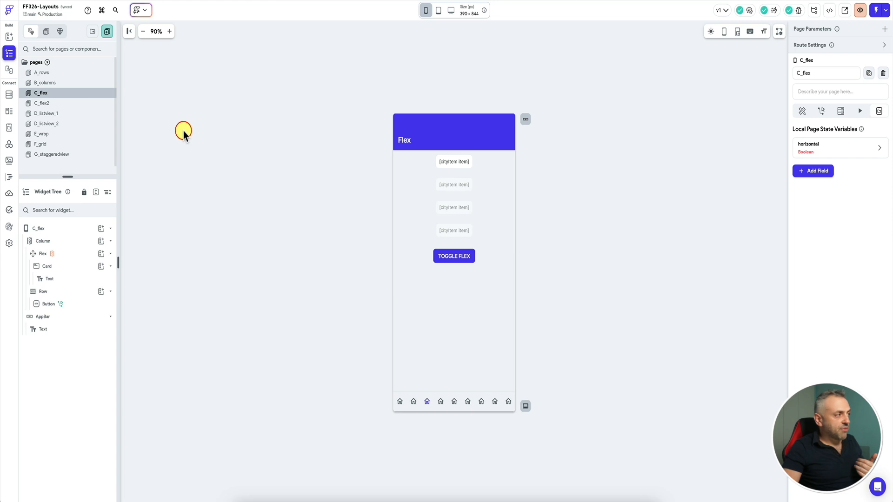
left_click(79, 102)
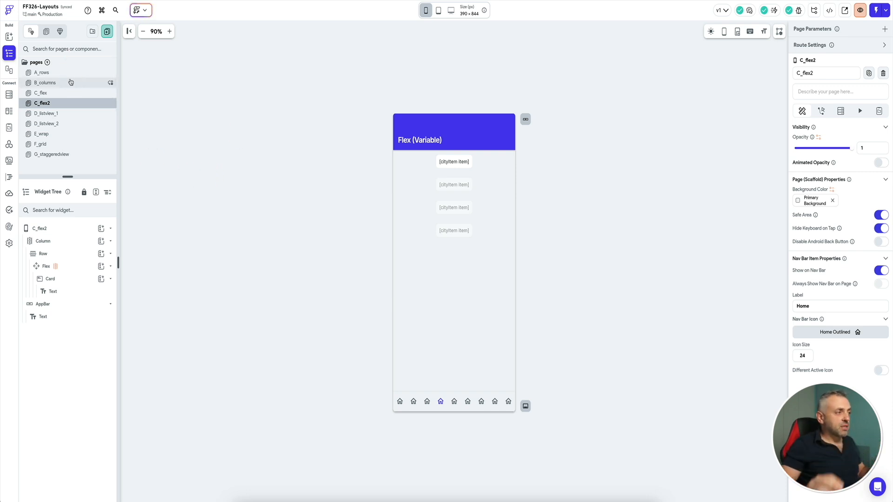
left_click(75, 73)
left_click(69, 254)
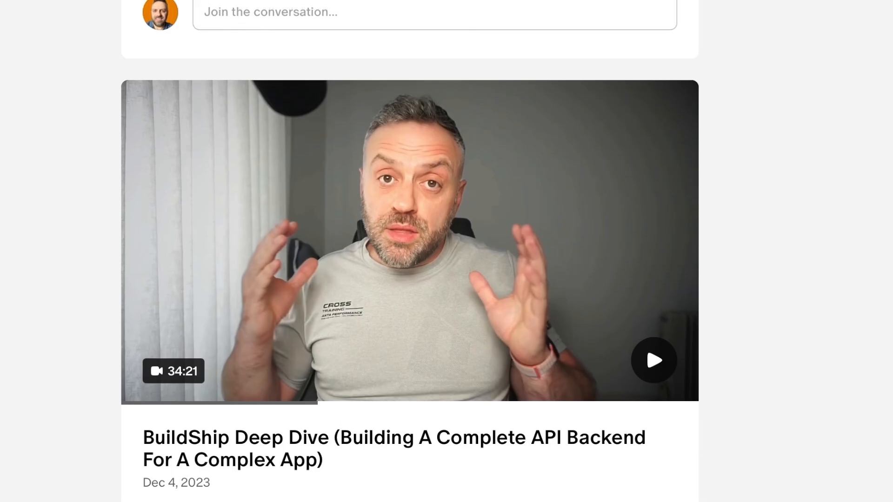
Step: Browse the Patreon feed from the BuildShip Deep Dive post back up through the newer tutorial posts, reviewing their descriptions, clone-app links and comments
scroll(410, 251, "up", 6)
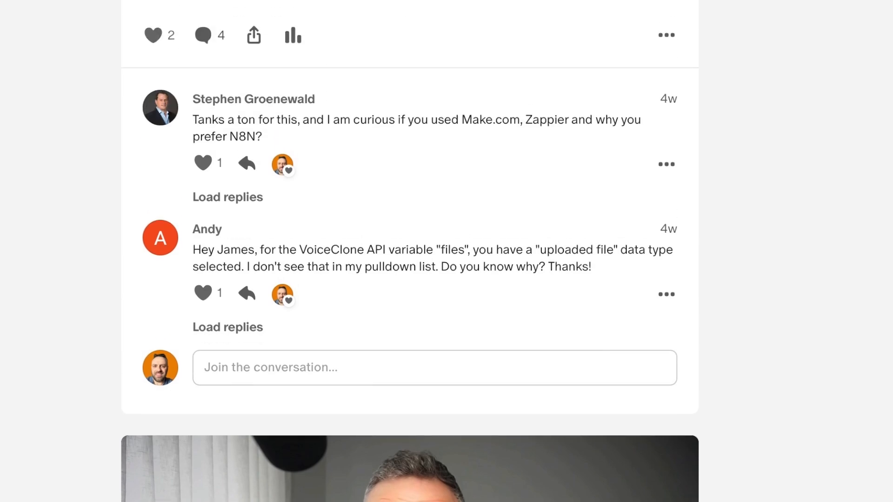
scroll(410, 251, "up", 15)
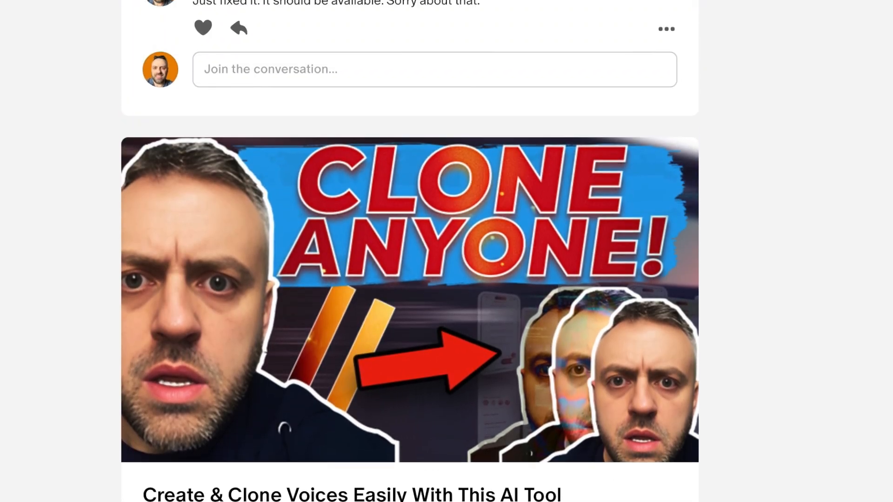
scroll(410, 251, "up", 15)
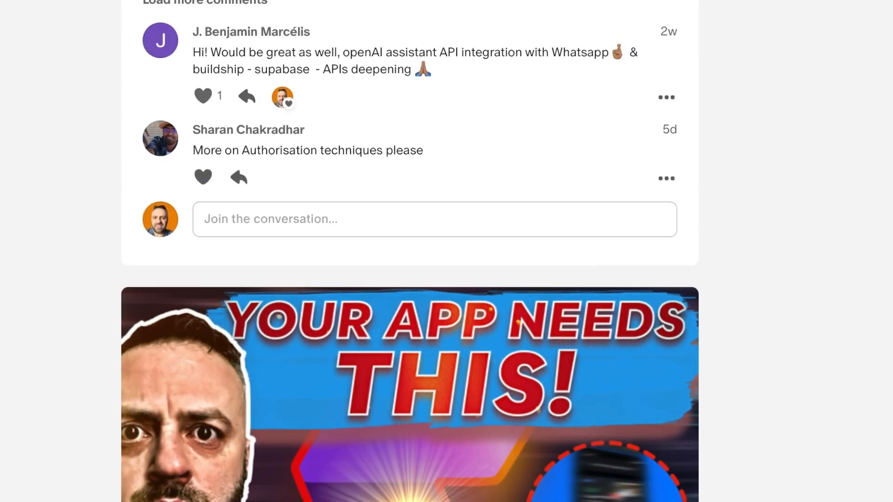
scroll(410, 252, "up", 15)
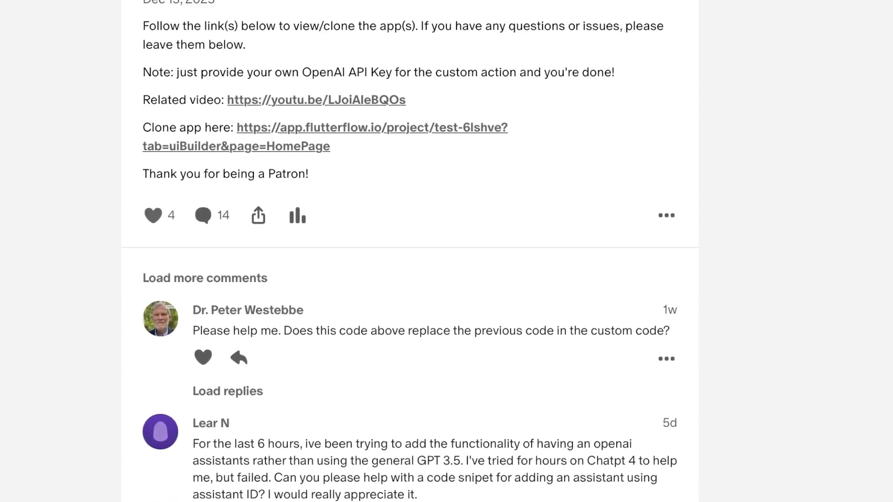
scroll(410, 252, "up", 15)
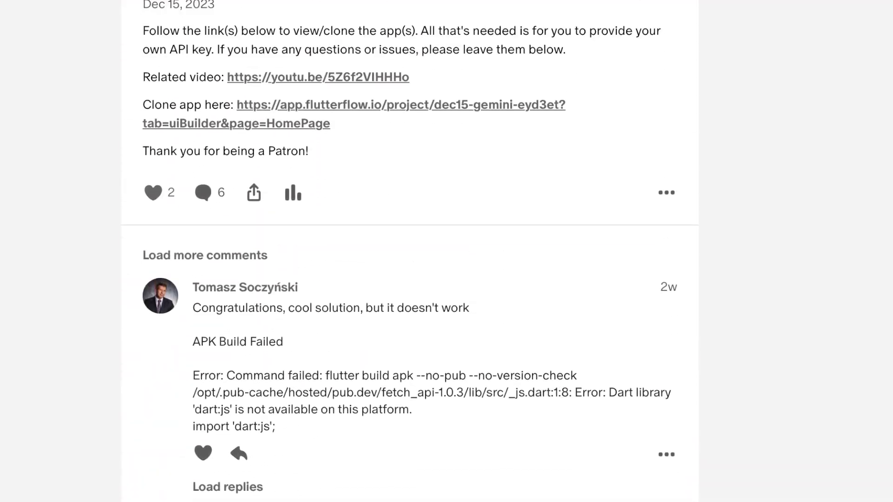
scroll(410, 251, "up", 15)
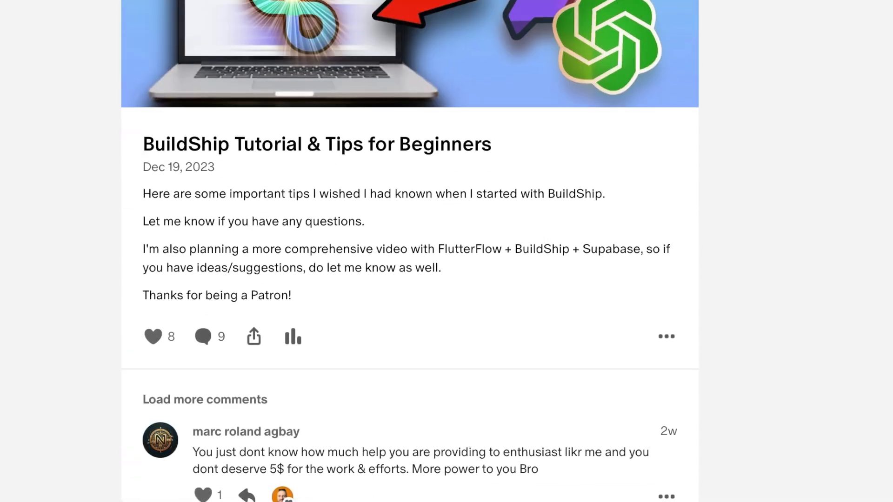
scroll(410, 251, "up", 15)
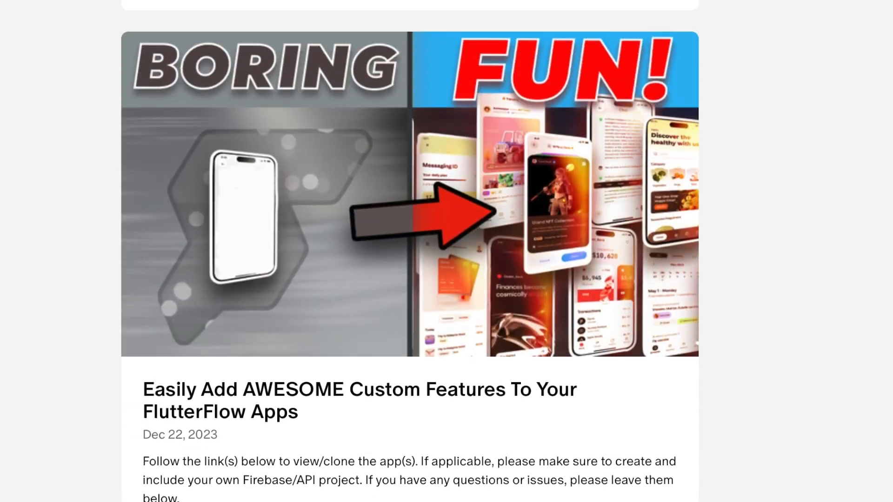
scroll(410, 252, "up", 15)
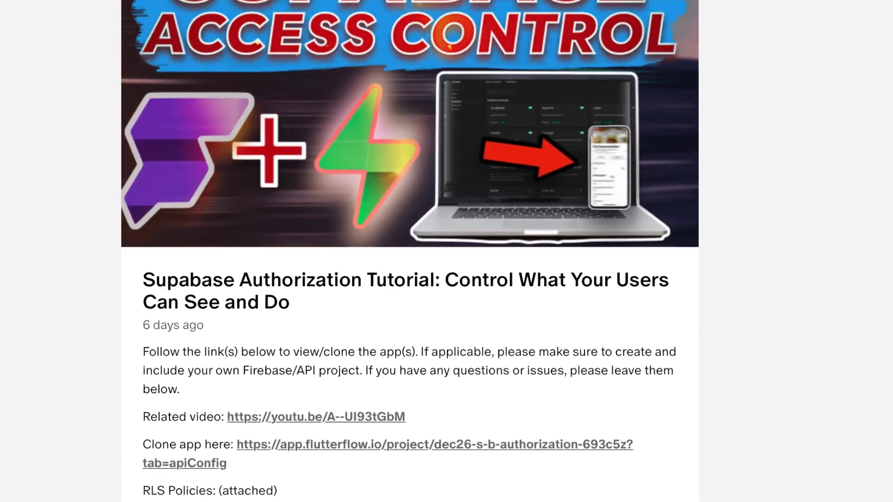
scroll(410, 251, "up", 15)
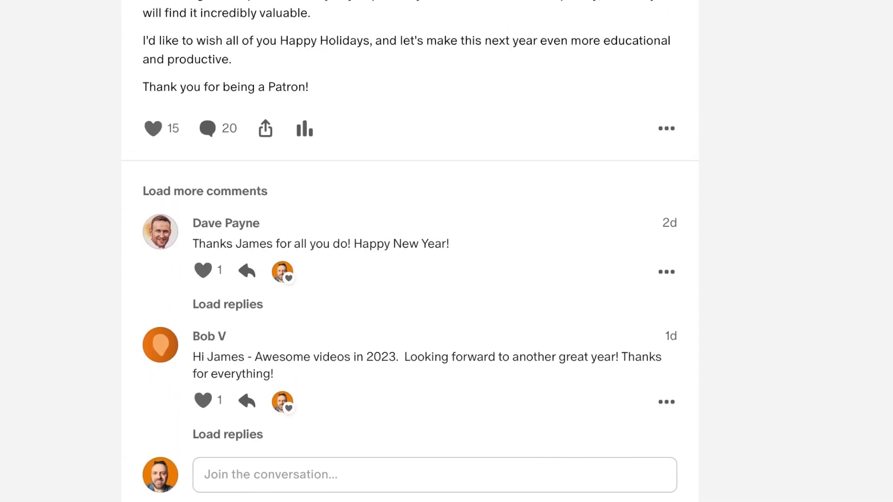
scroll(410, 252, "up", 5)
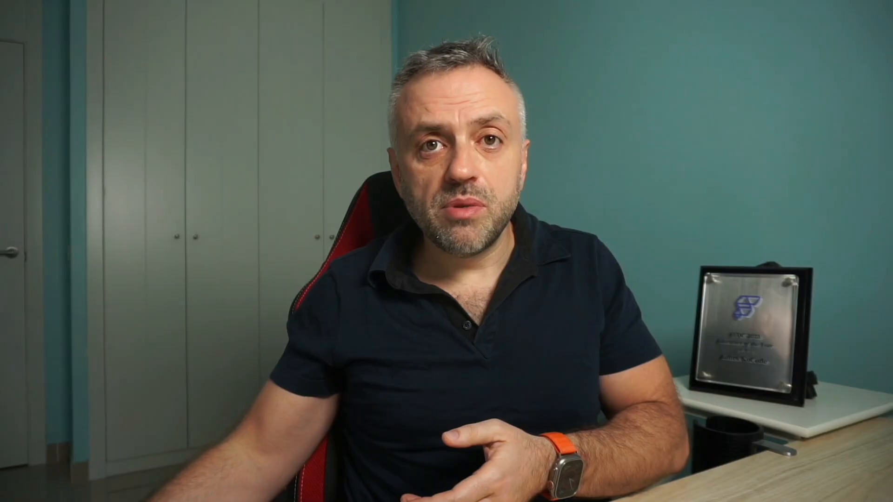